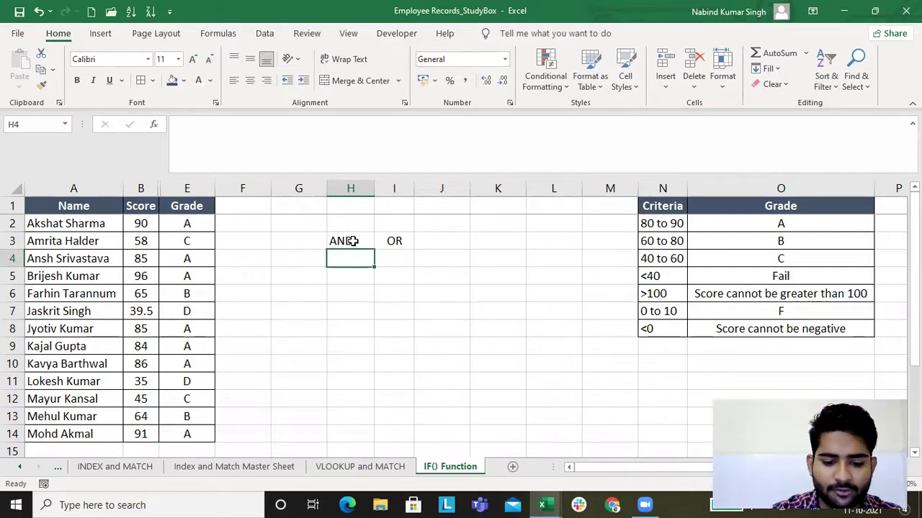
Enter the note 'Both the conditions are true' in H4, correcting typos along the way
text(Bith)
key(BackSpace)
key(BackSpace)
key(BackSpace)
text(oth the con)
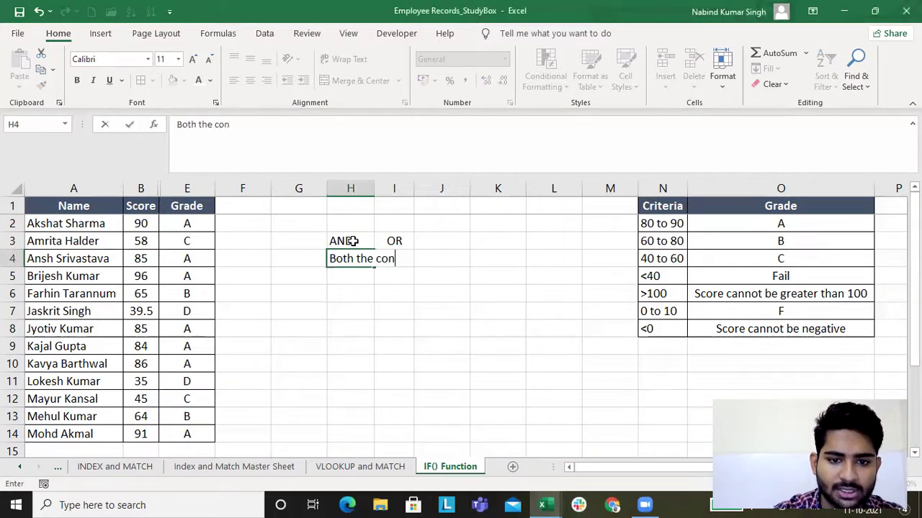
text(dition)
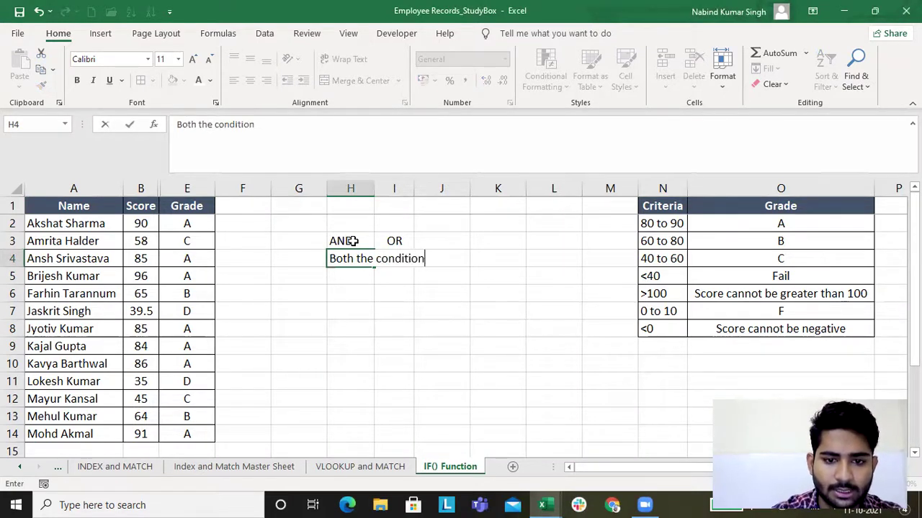
text(s are true)
key(Tab)
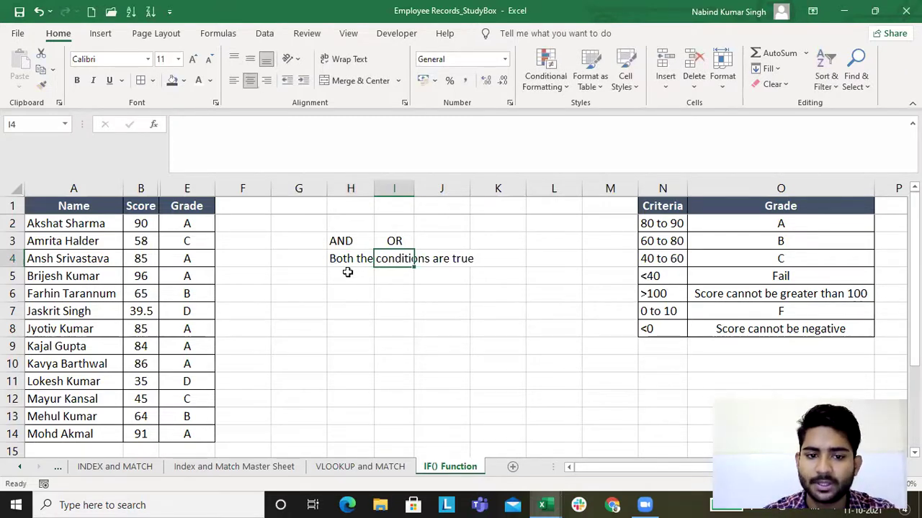
click(348, 272)
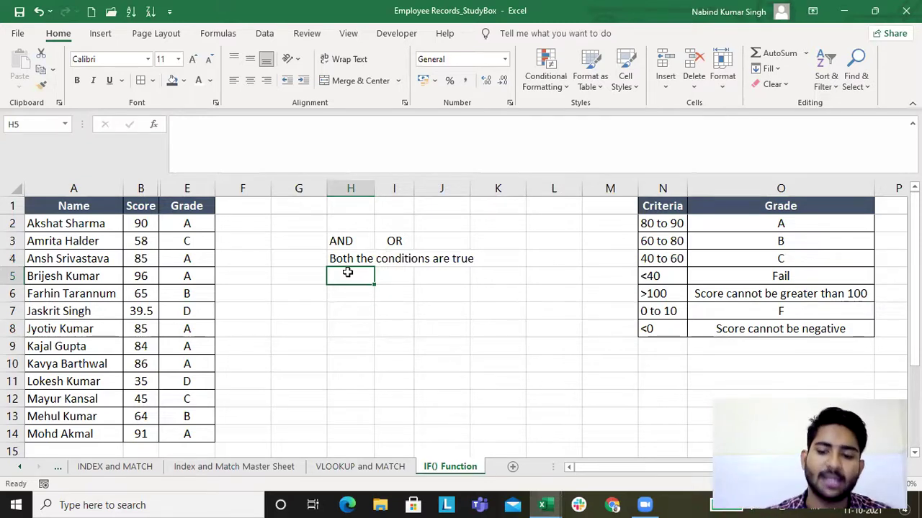
Delete columns H and I that hold the AND/OR notes
key(ctrl+space)
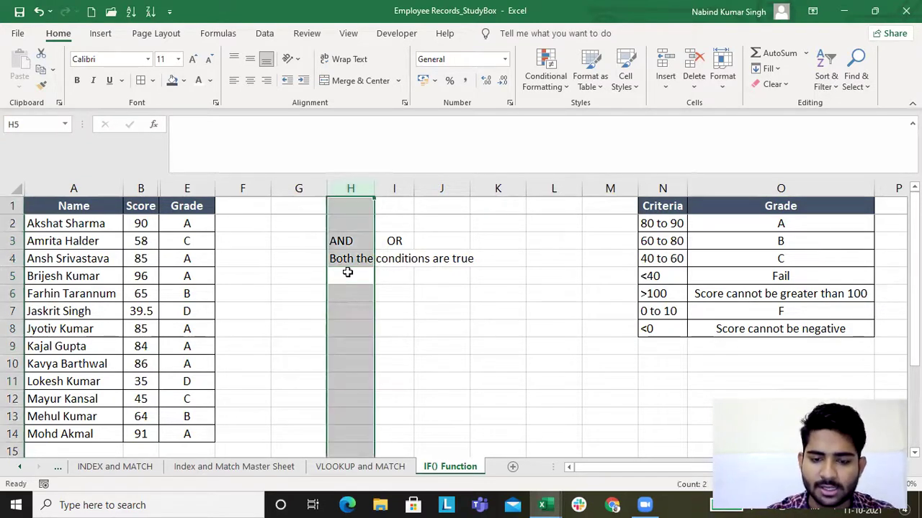
key(shift+Right)
key(ctrl+minus)
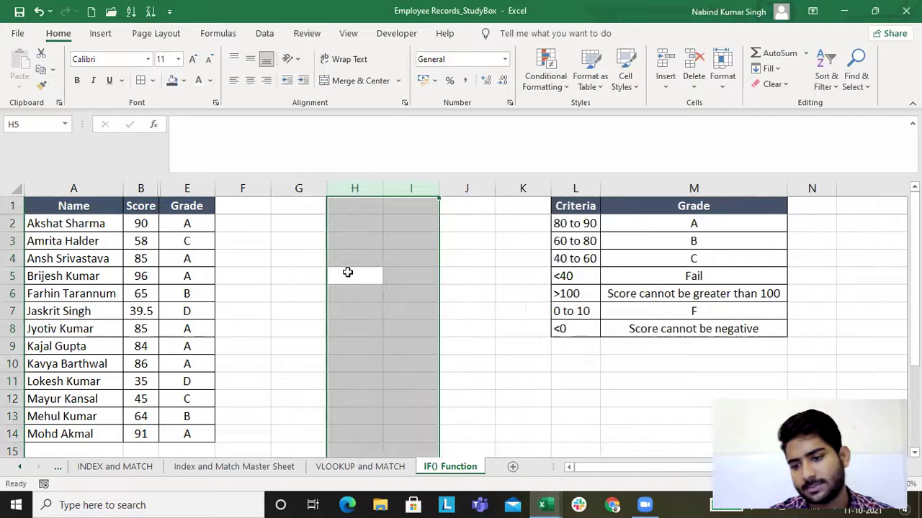
key(Up)
key(Up)
key(Up)
key(Up)
key(ctrl+Left)
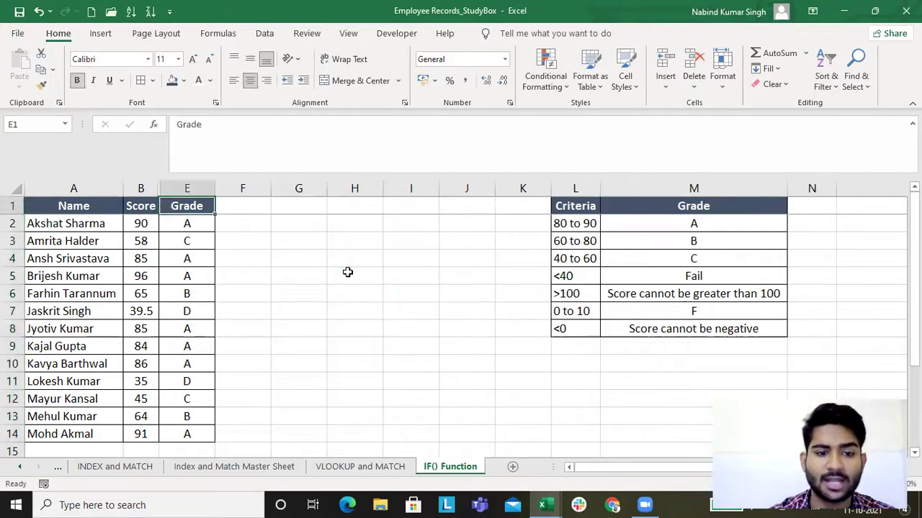
key(ctrl+Left)
key(Down)
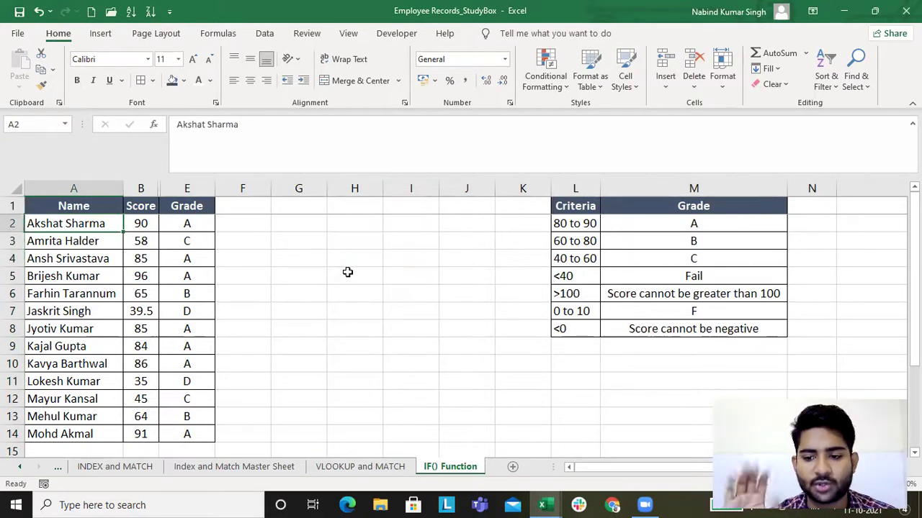
Move between score B2 and E2 to review E2's existing nested IF formula
key(ctrl+Right)
key(Right)
key(Left)
key(Left)
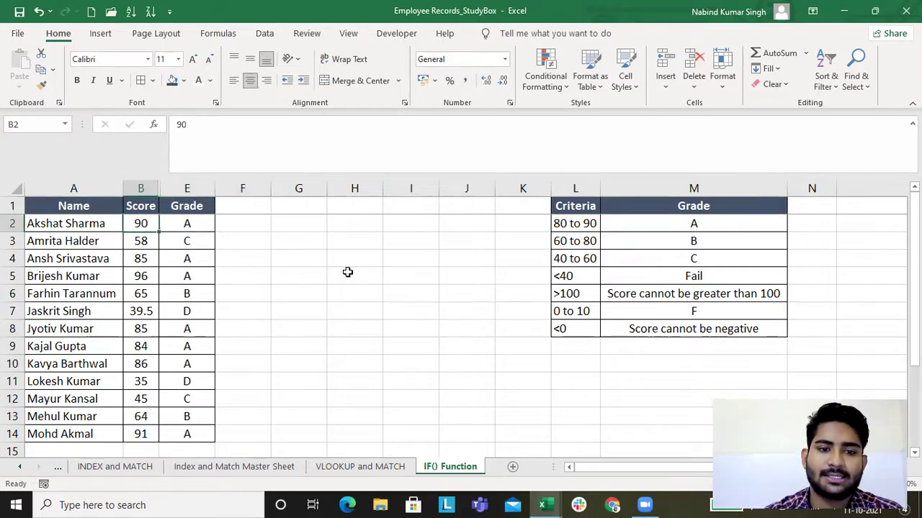
key(Right)
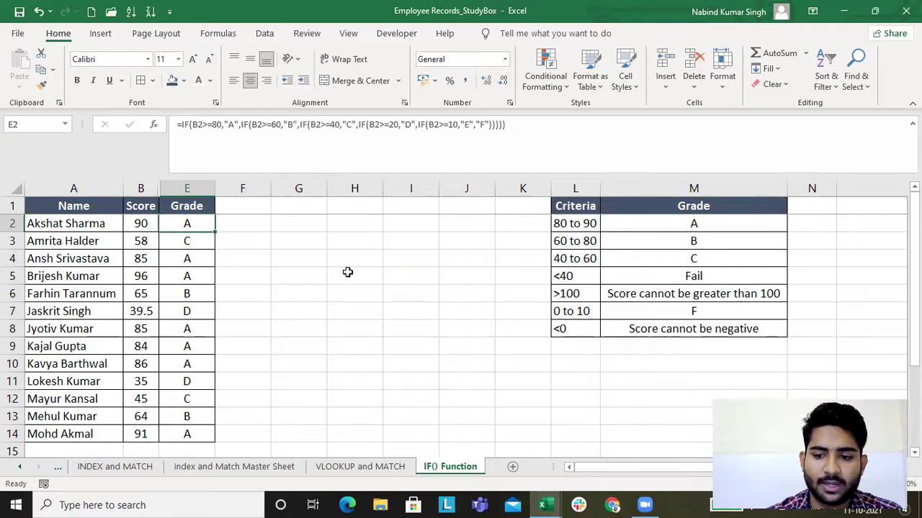
key(Left)
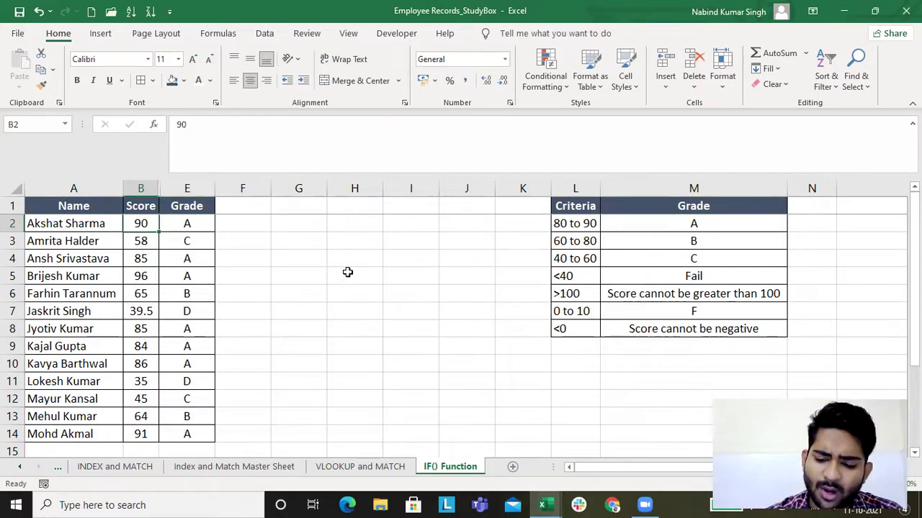
Test a score of 105 in B2, then undo to restore 90
text(105)
key(Return)
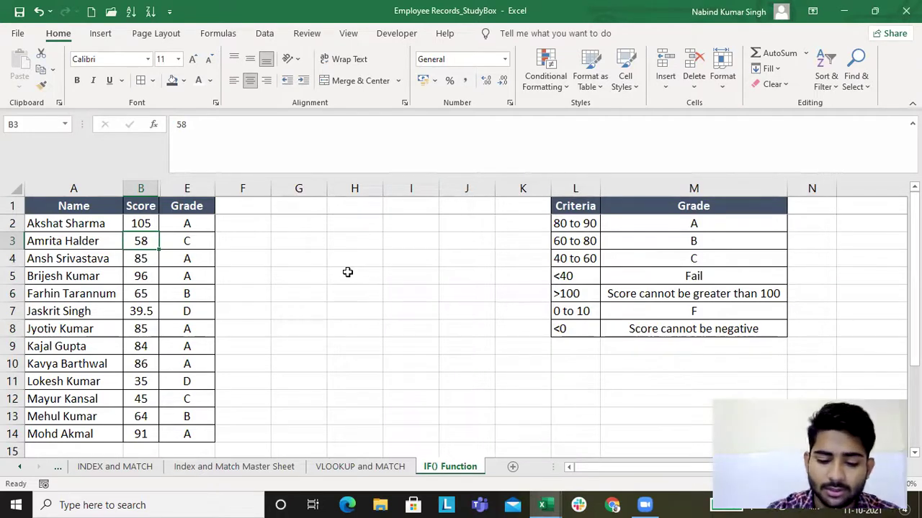
key(ctrl+z)
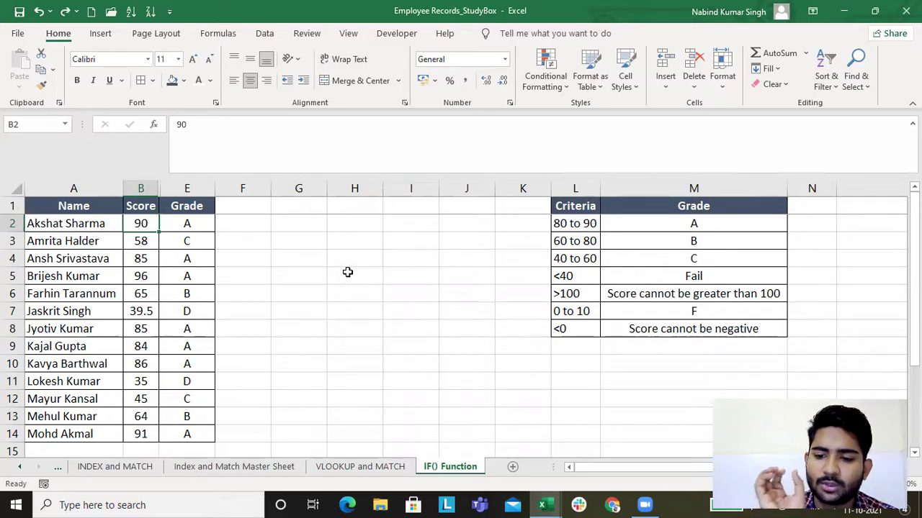
key(Right)
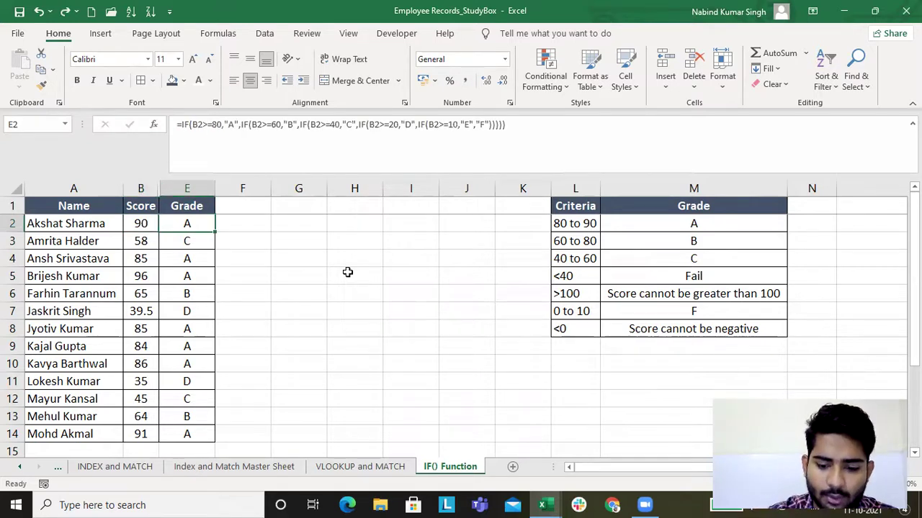
Attempt an =IF(AND( entry in E2 and dismiss the resulting formula error
text(=IF()
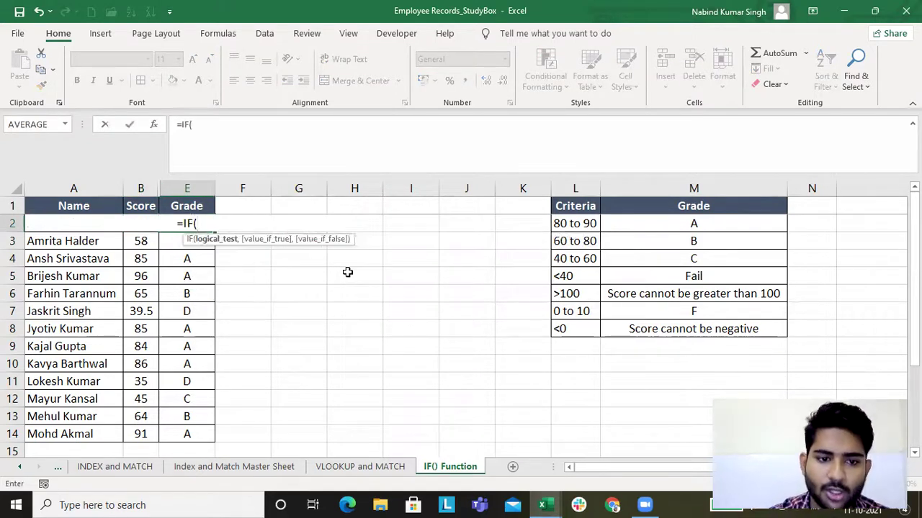
text(Ansh)
key(Return)
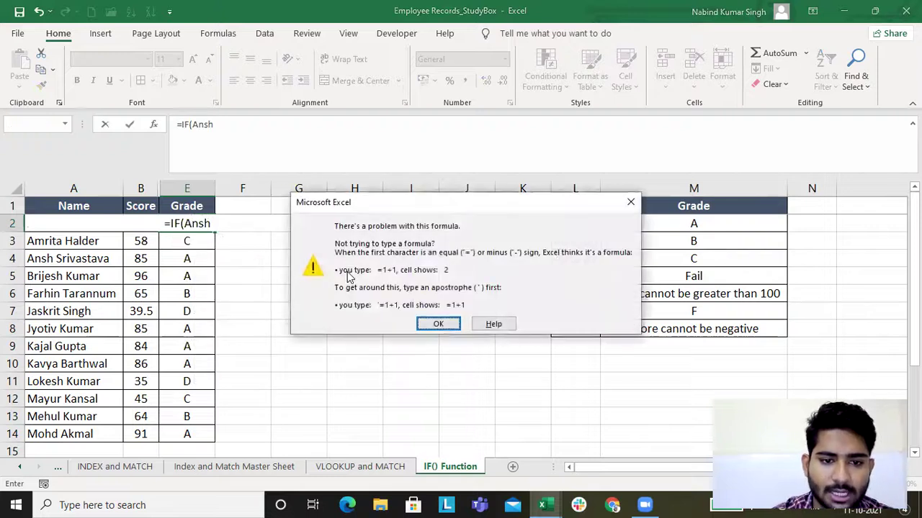
click(630, 202)
key(BackSpace)
key(BackSpace)
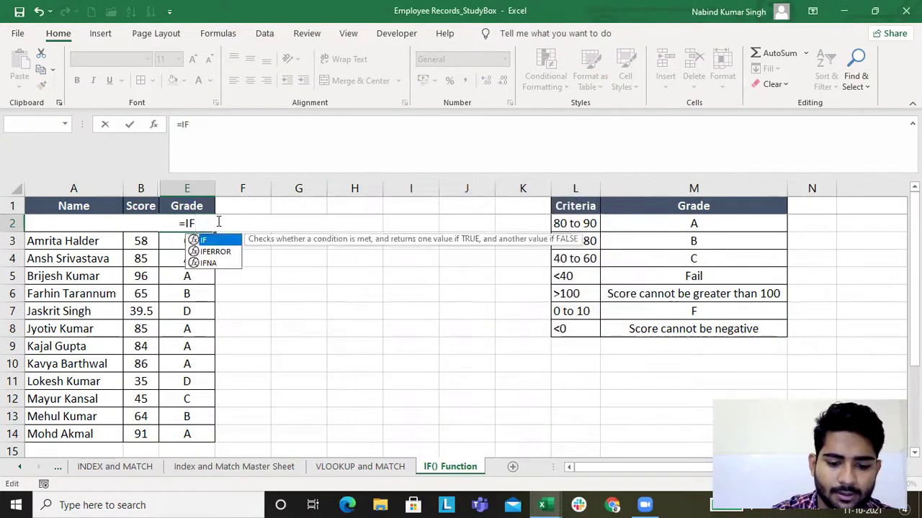
text((AND()
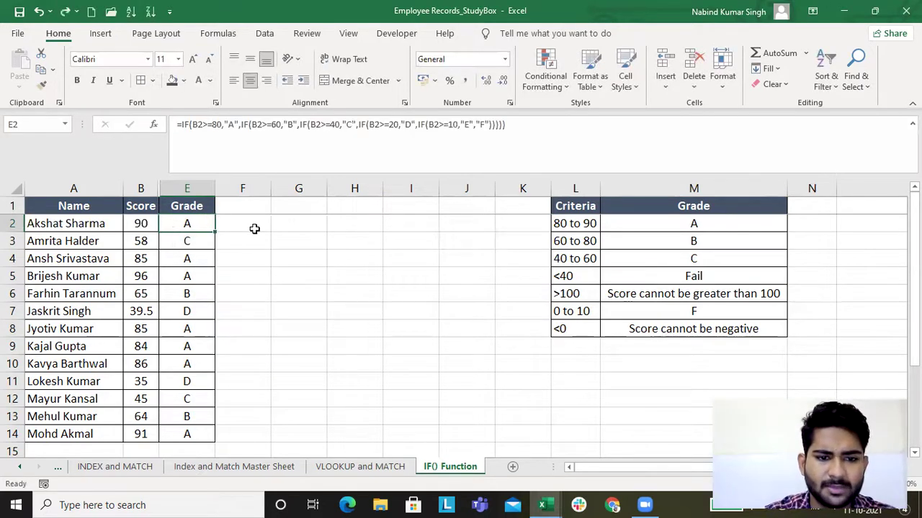
click(252, 228)
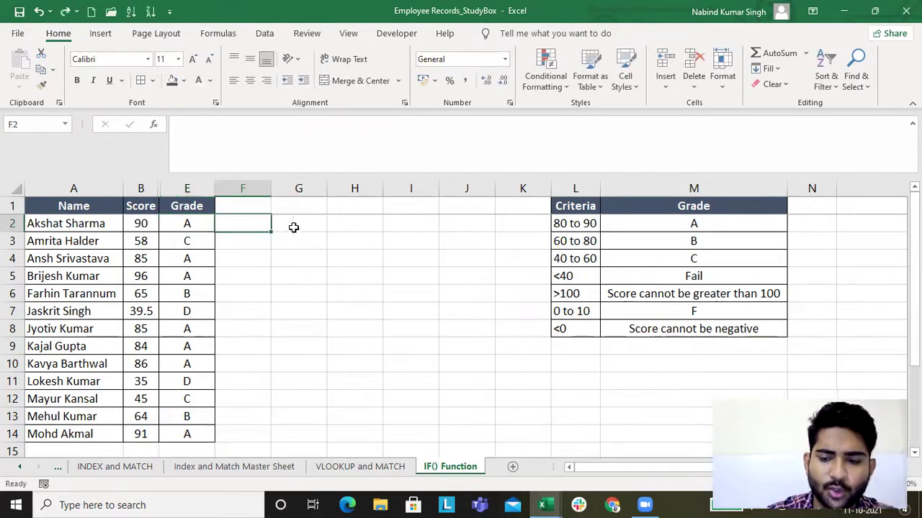
Enter =AND(B2>=80,B2<=100) in G2 and confirm it returns TRUE
click(302, 228)
text(=)
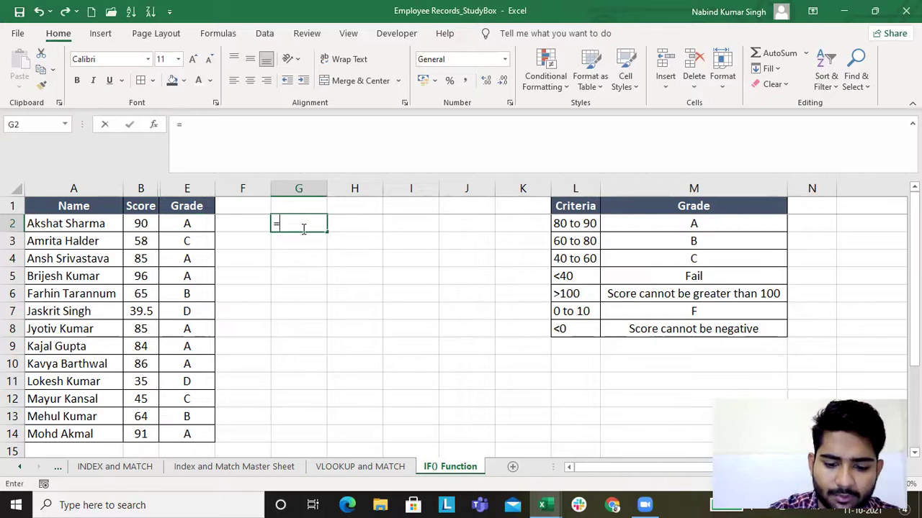
text(AND()
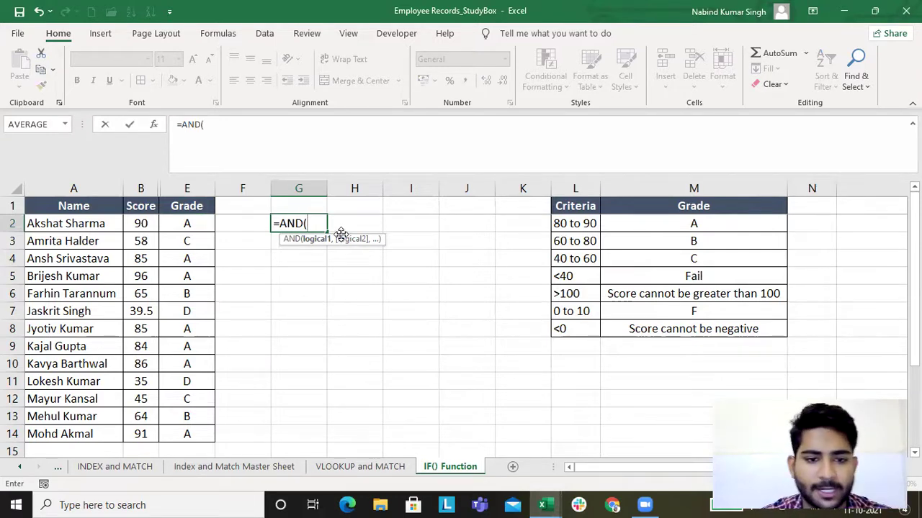
click(142, 224)
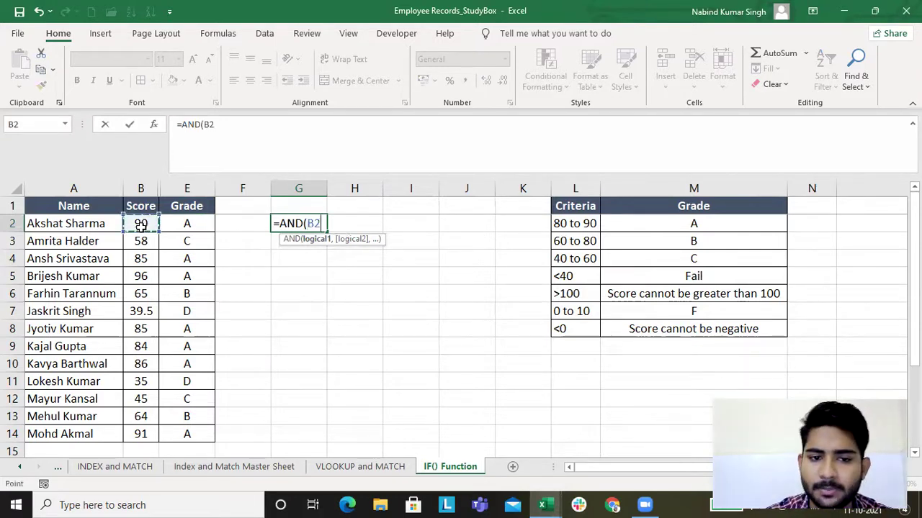
text(>=80)
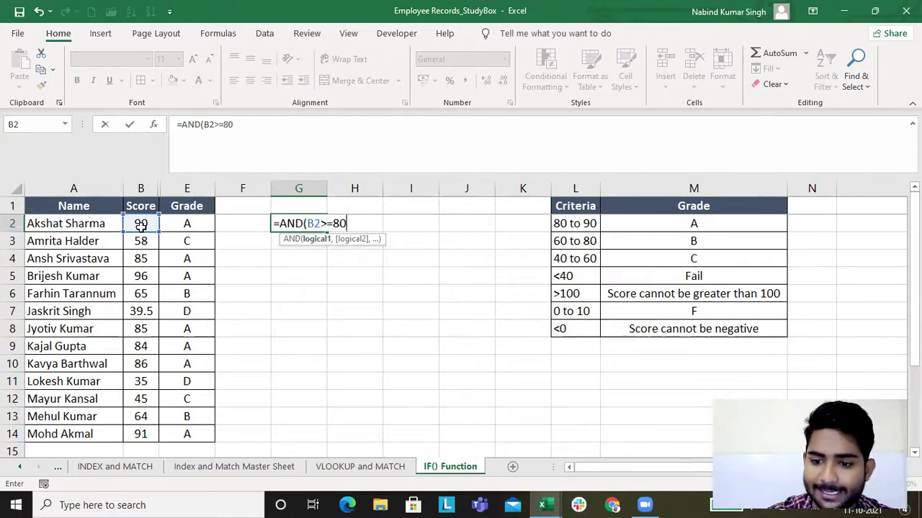
text(,)
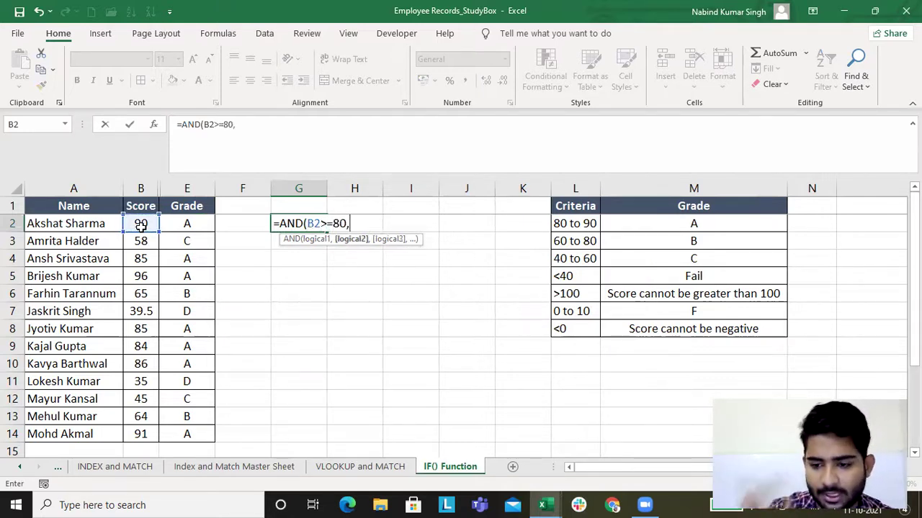
click(140, 223)
text(<.=)
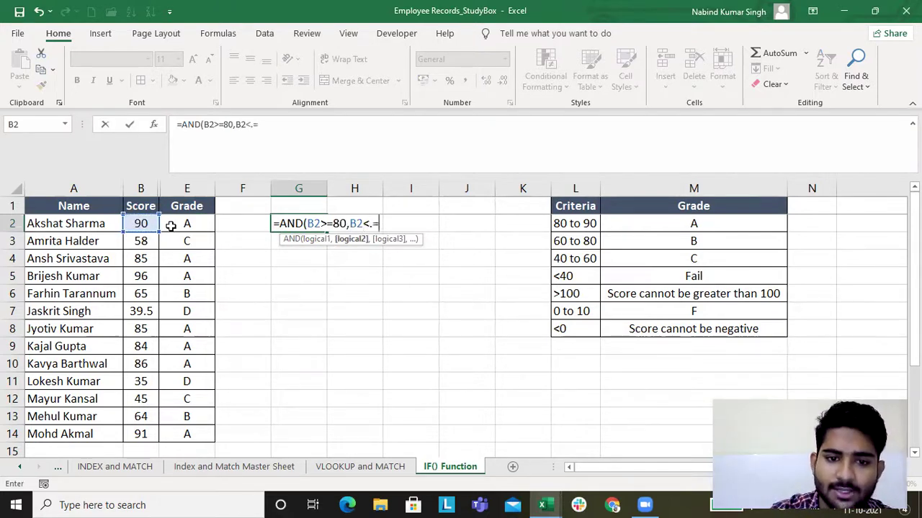
key(Num_Lock)
key(BackSpace)
key(BackSpace)
text(=)
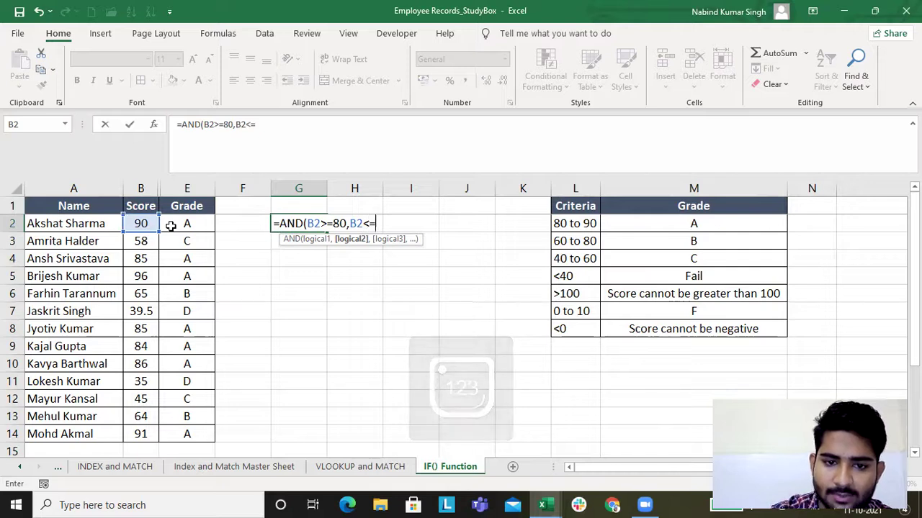
text(100)
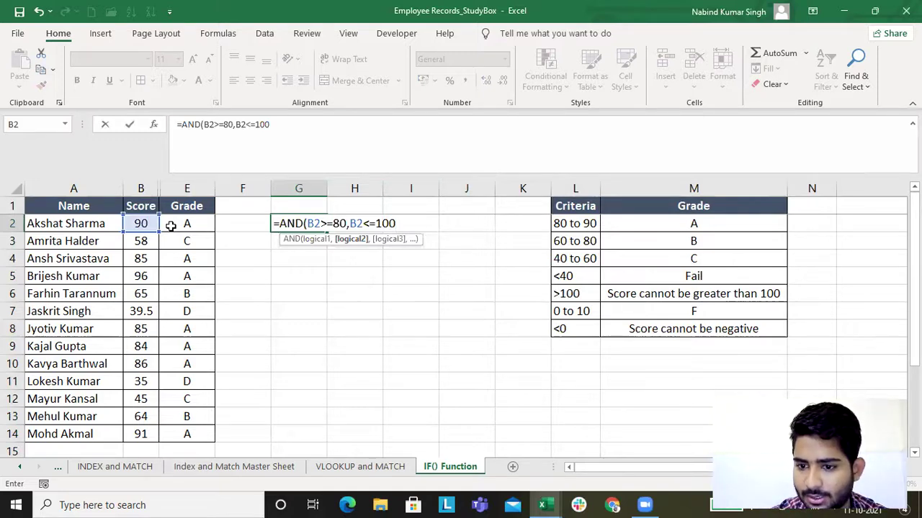
text())
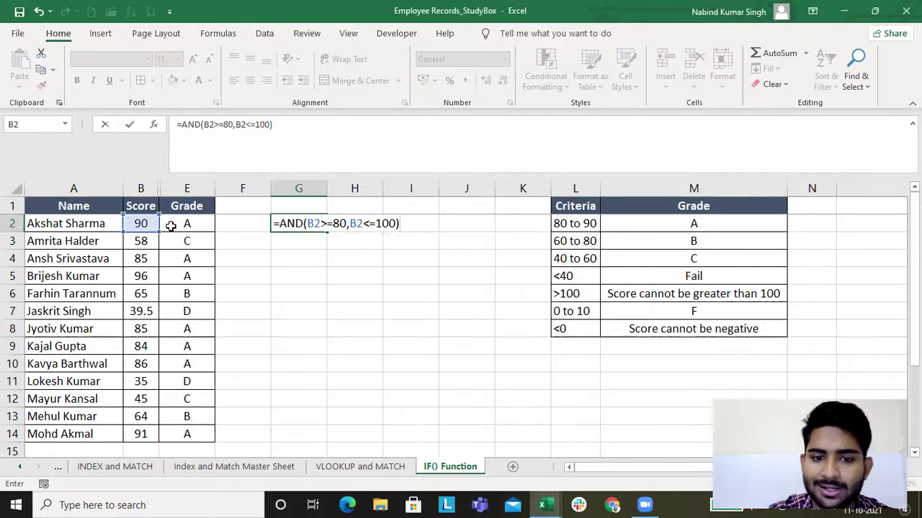
key(Return)
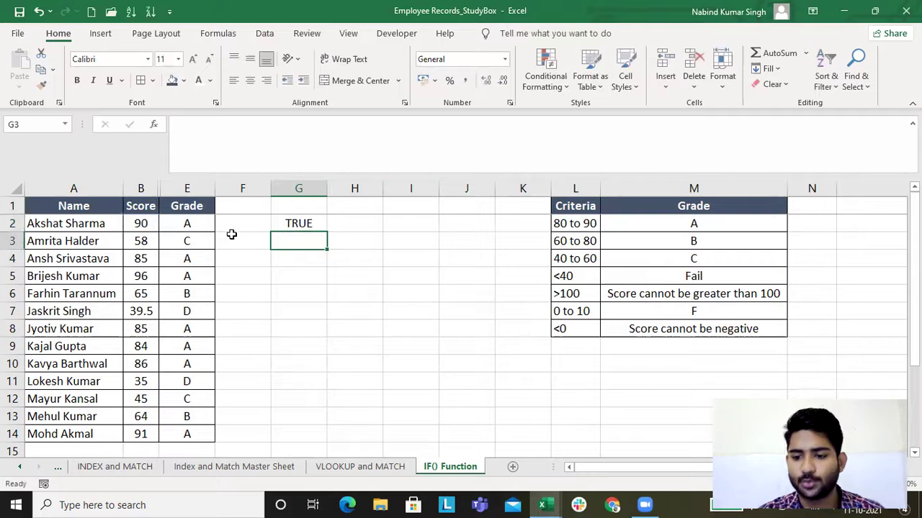
click(314, 221)
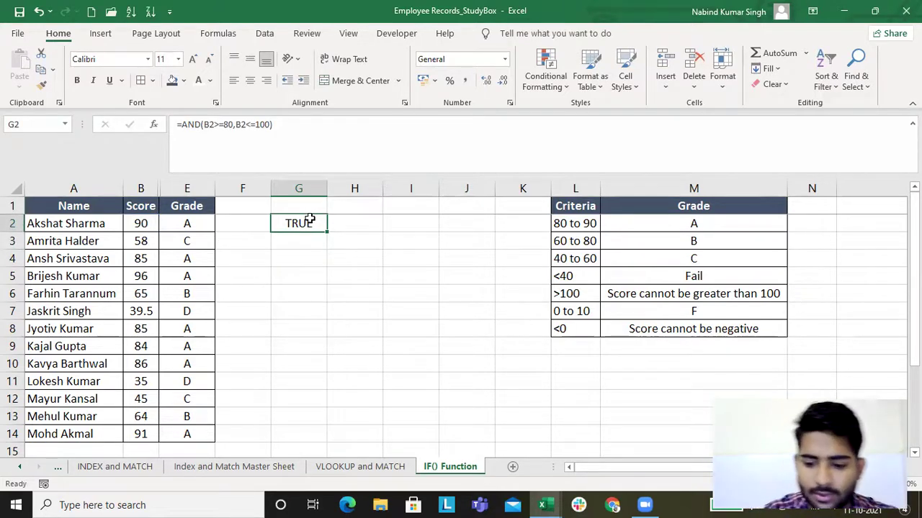
Clear the G2 test and start retyping E2 as =IF(And, dismissing the formula warning
key(Delete)
key(Left)
key(Left)
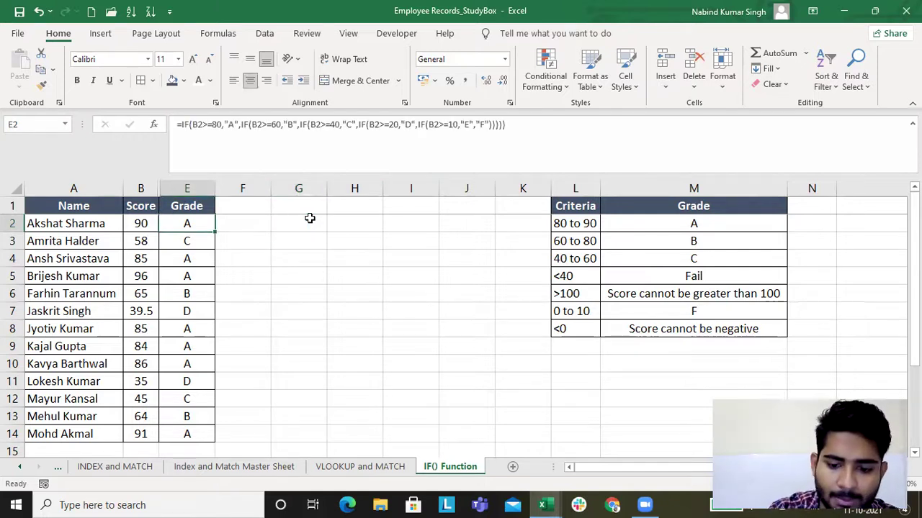
text(=if()
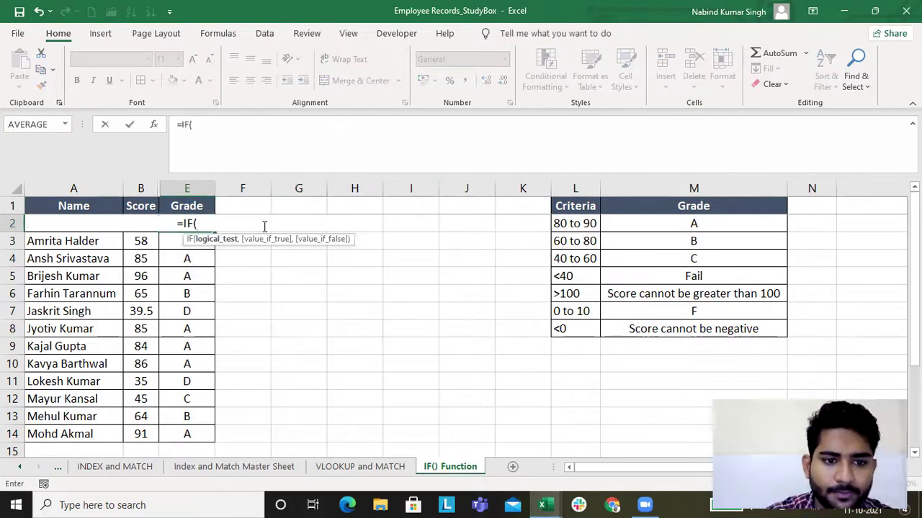
click(127, 244)
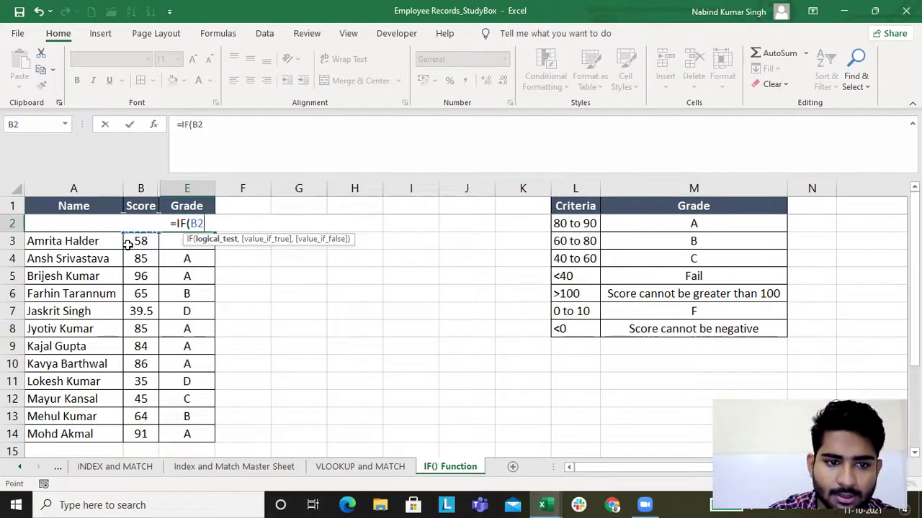
key(BackSpace)
key(BackSpace)
text(Ansh)
click(130, 249)
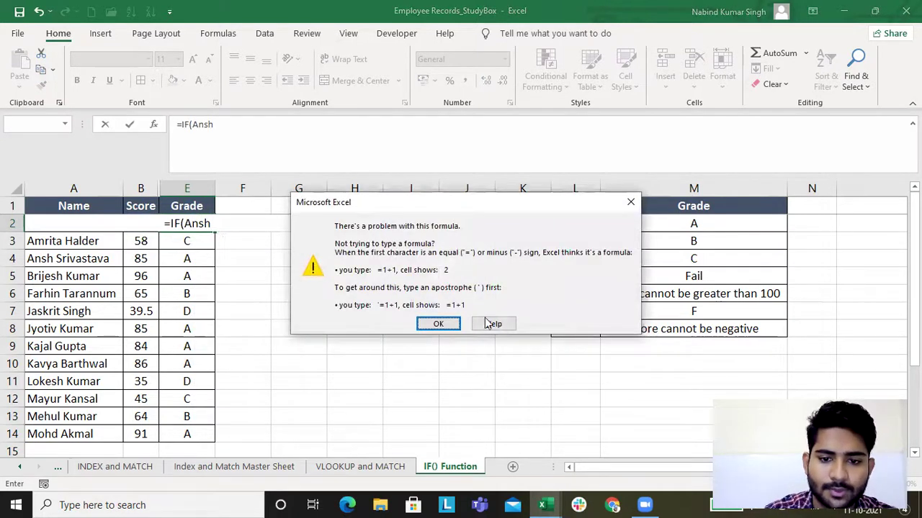
key(Return)
Fix E2 to =IF(AND(B2>=80,B2<=100),"A", and begin the next IF
click(210, 224)
key(BackSpace)
key(BackSpace)
text(d)
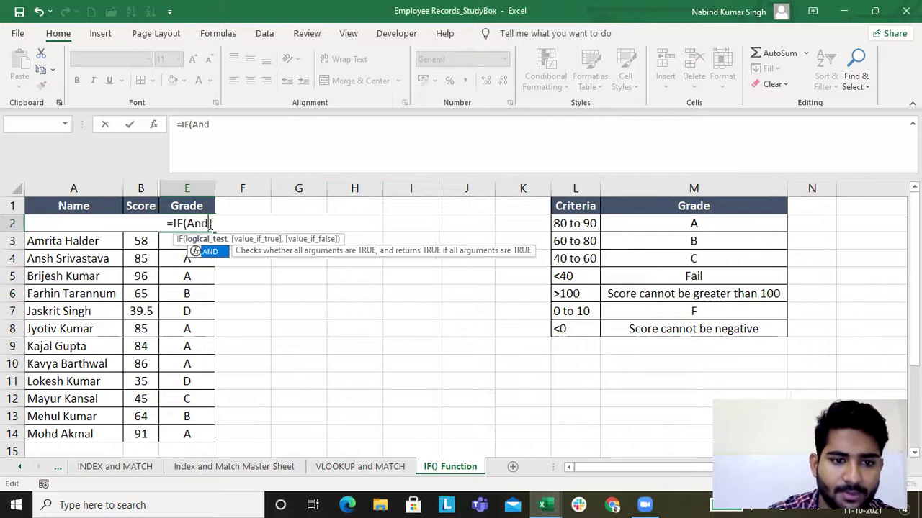
key(Tab)
text(B2)
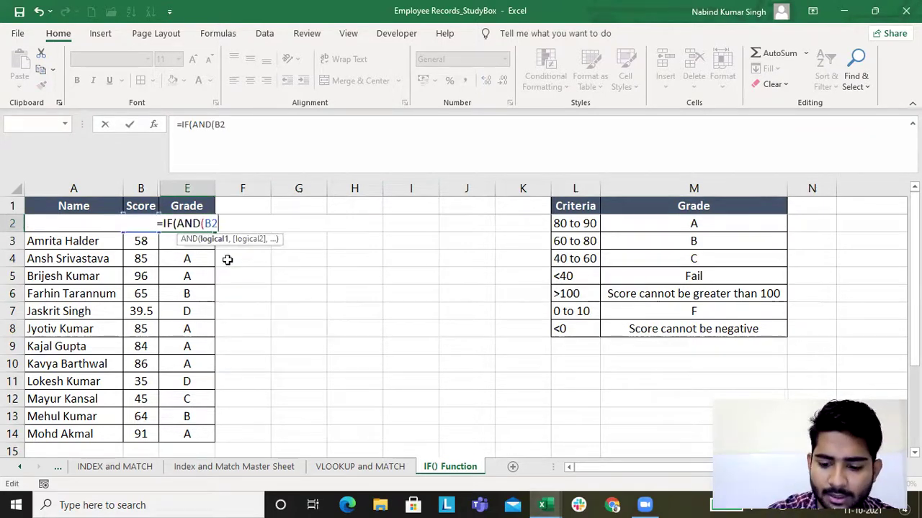
text(>)
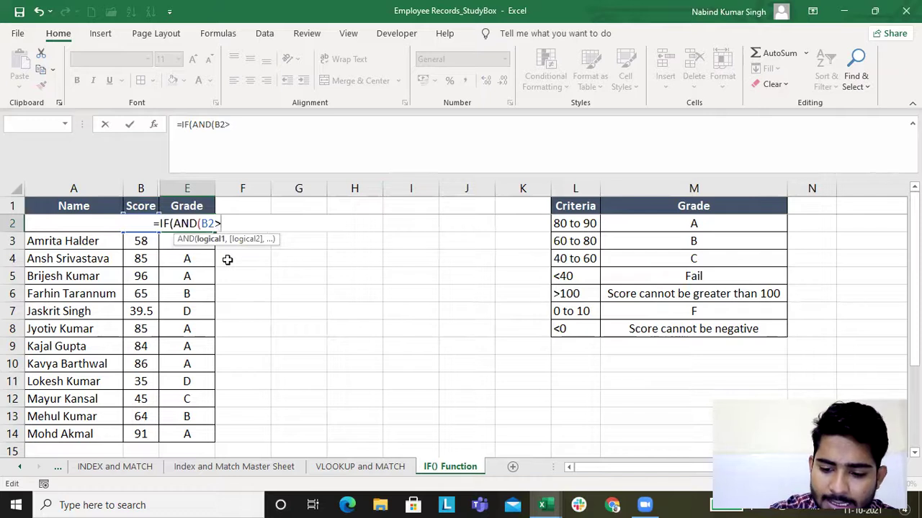
text(=80,B2<=1)
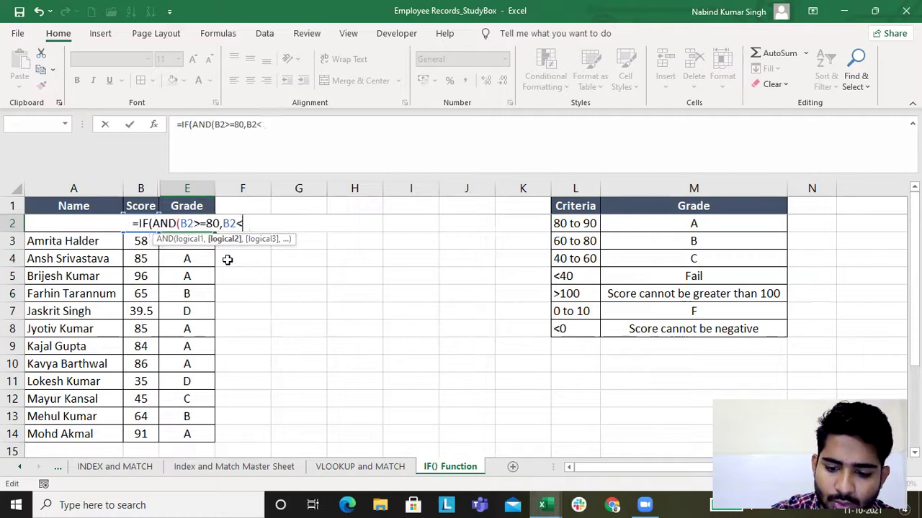
text(00))
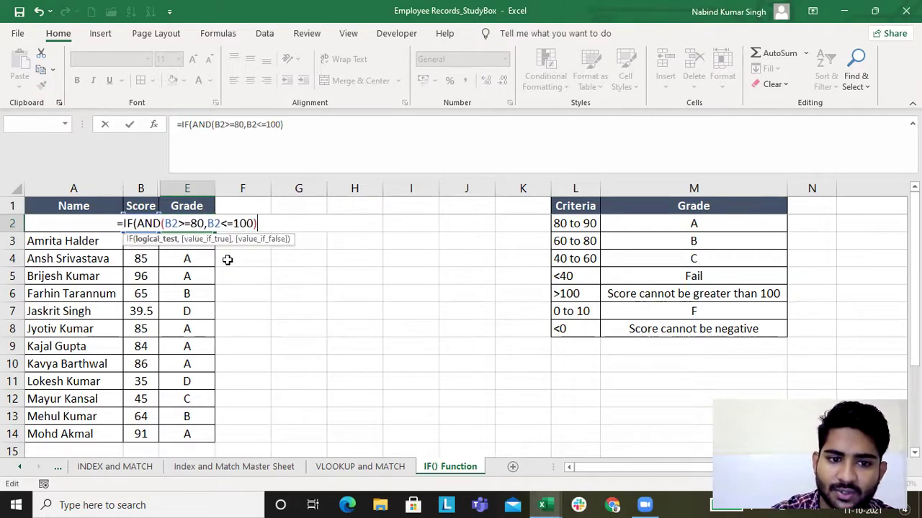
text(,)
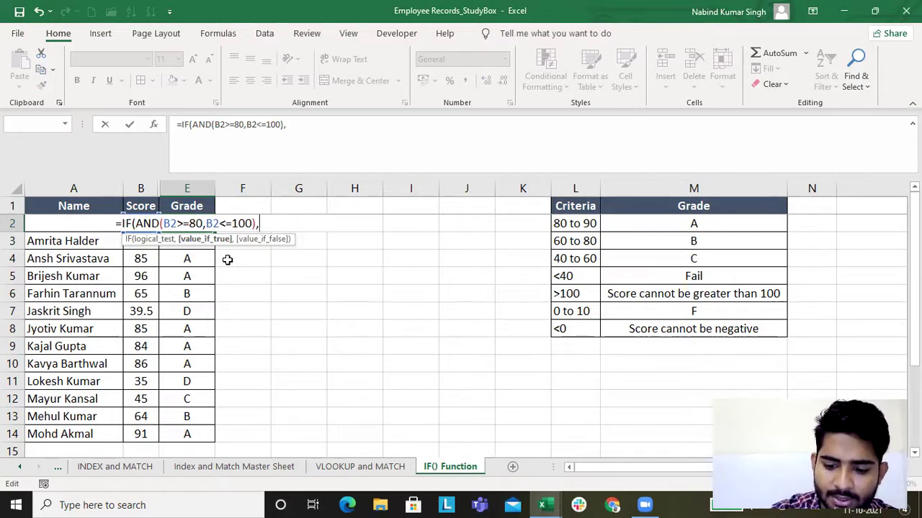
text("A)
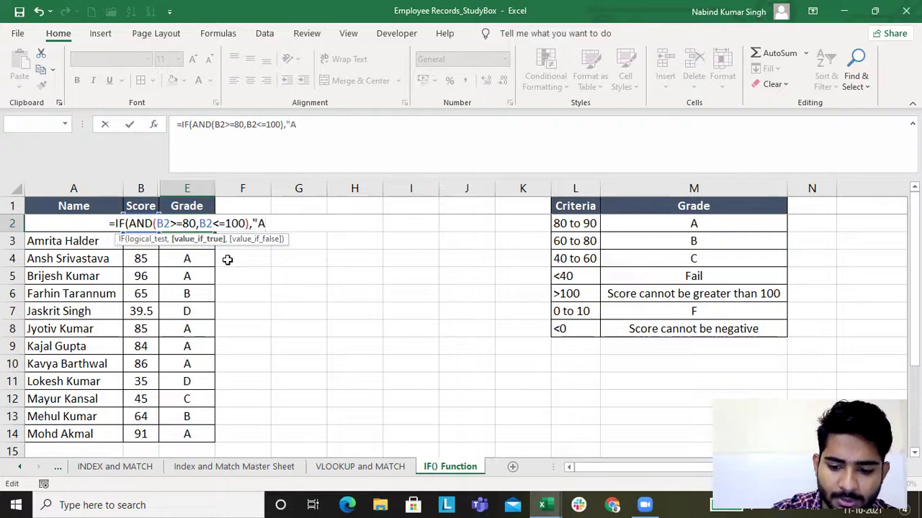
text(",)
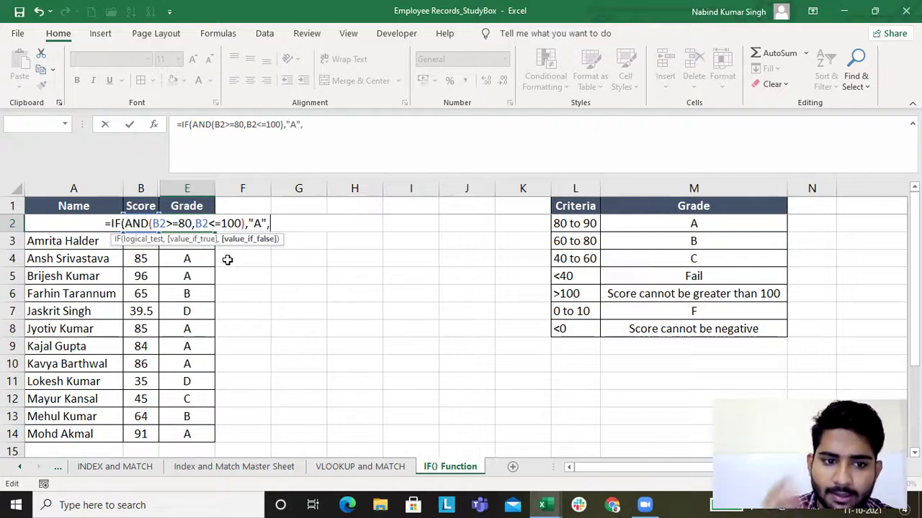
text(if)
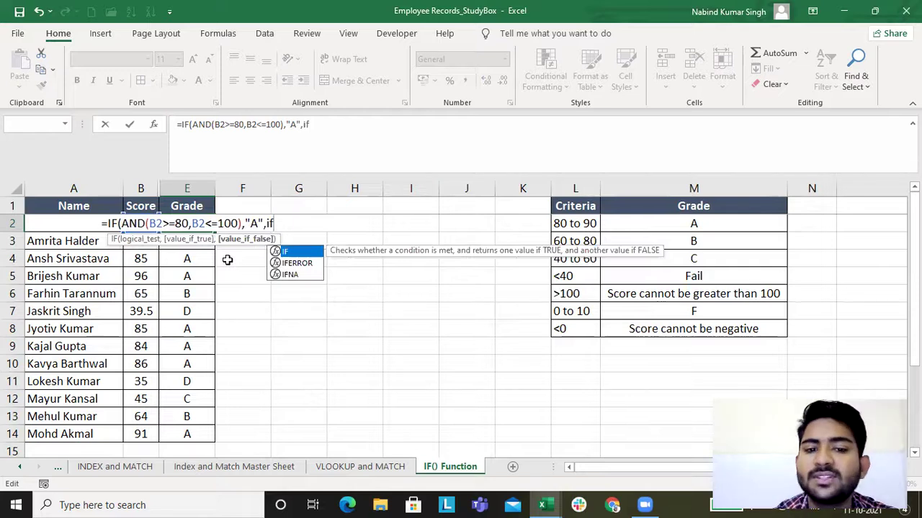
Add the second condition AND(B2>=60,B2<80) returning "B" and open a third IF
key(Tab)
text(Ans)
key(BackSpace)
text(d)
key(Tab)
text(B2)
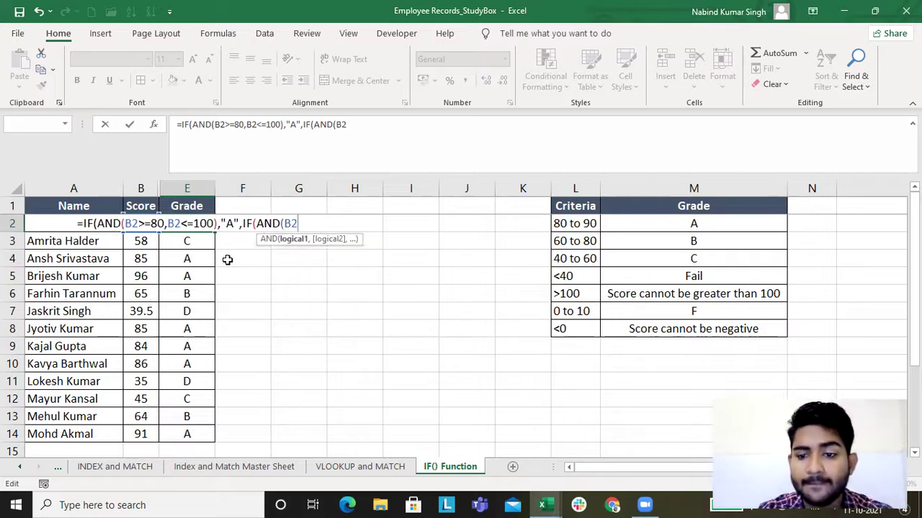
text(>)
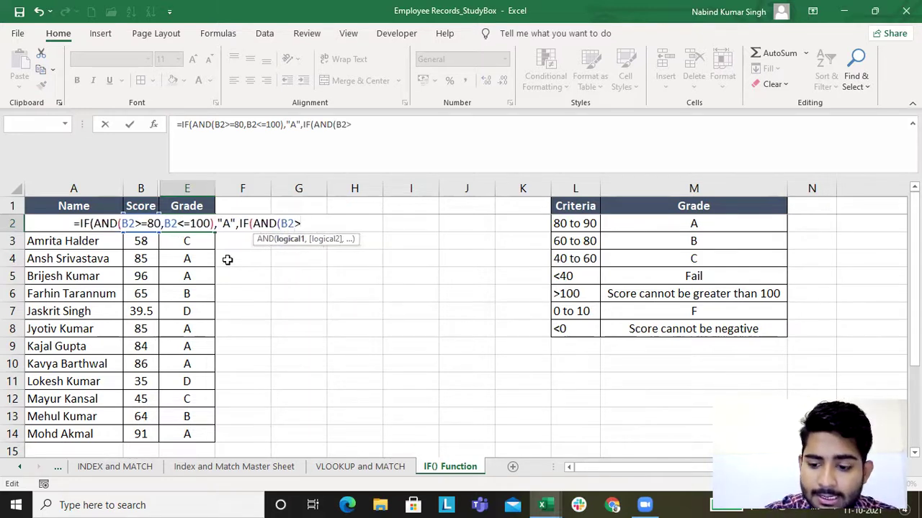
text(=60)
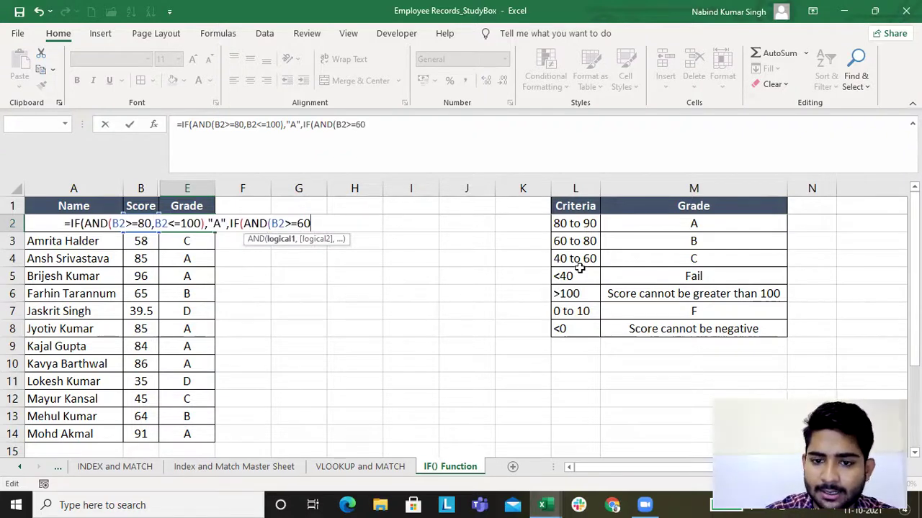
text(,)
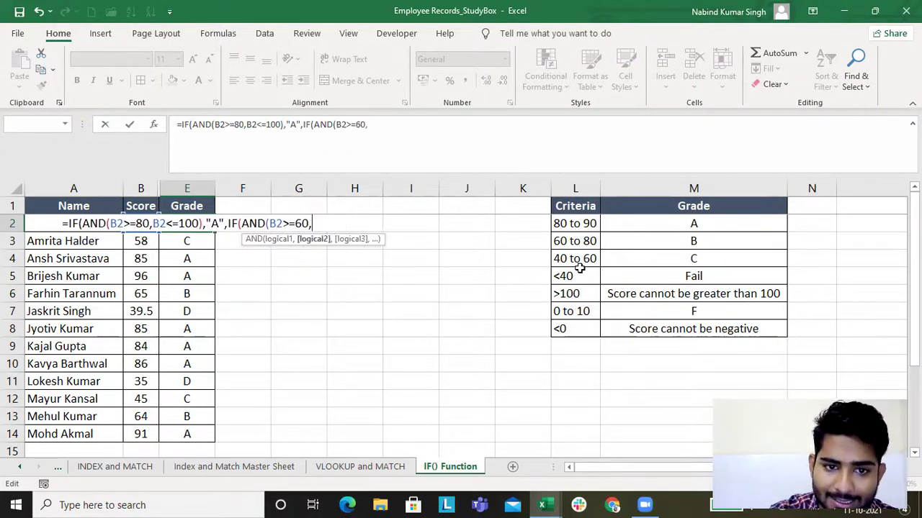
text(B2)
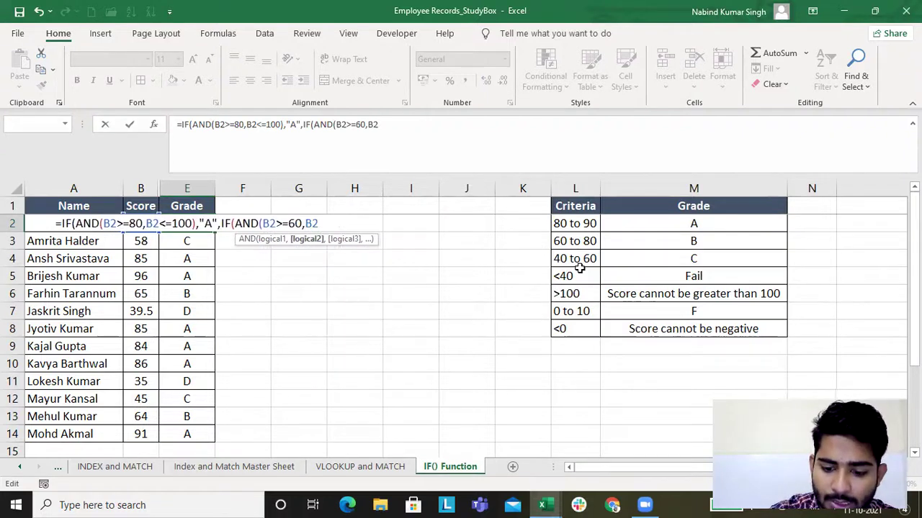
text(<80)
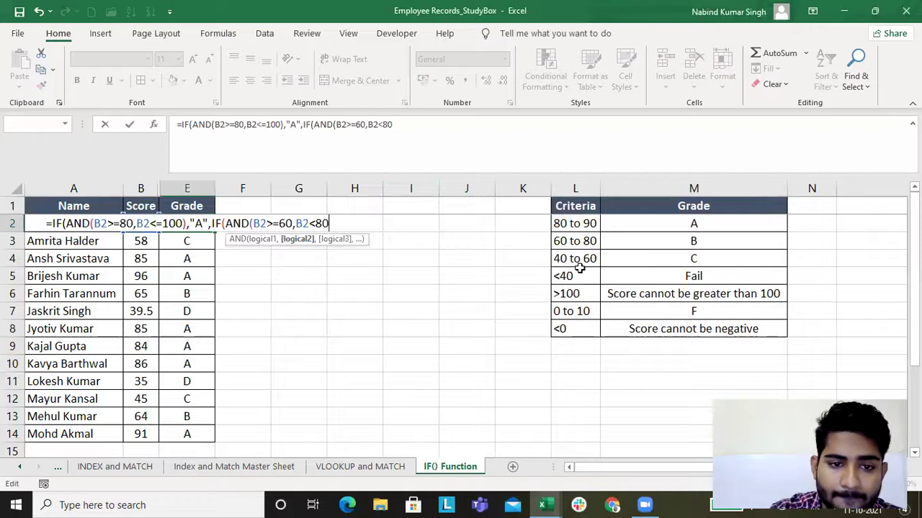
text(),)
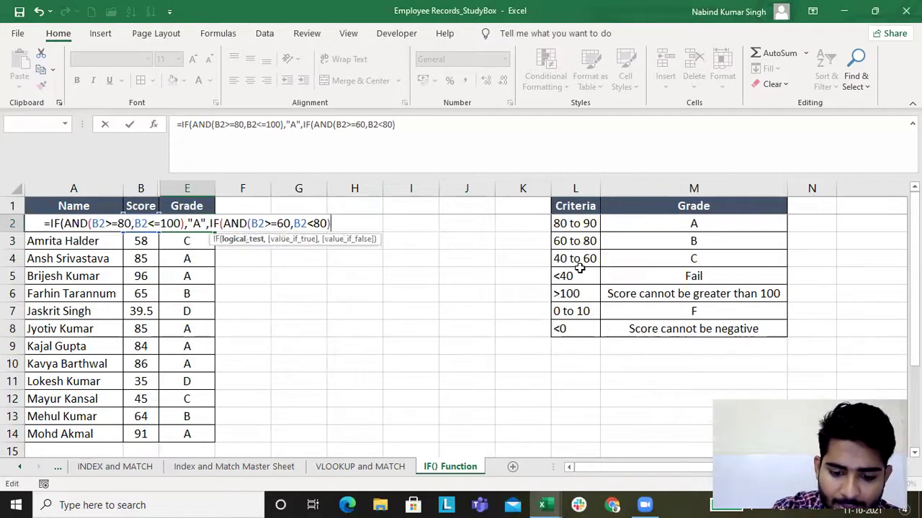
text(")
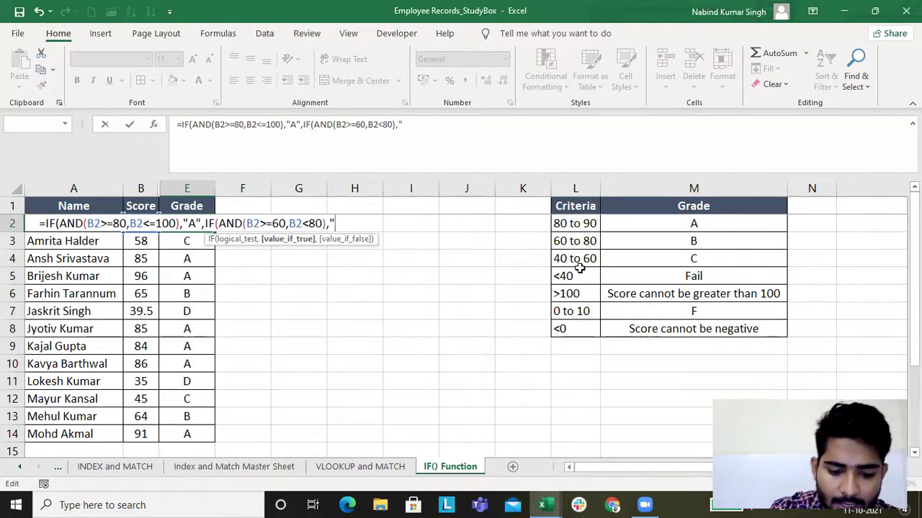
text(B")
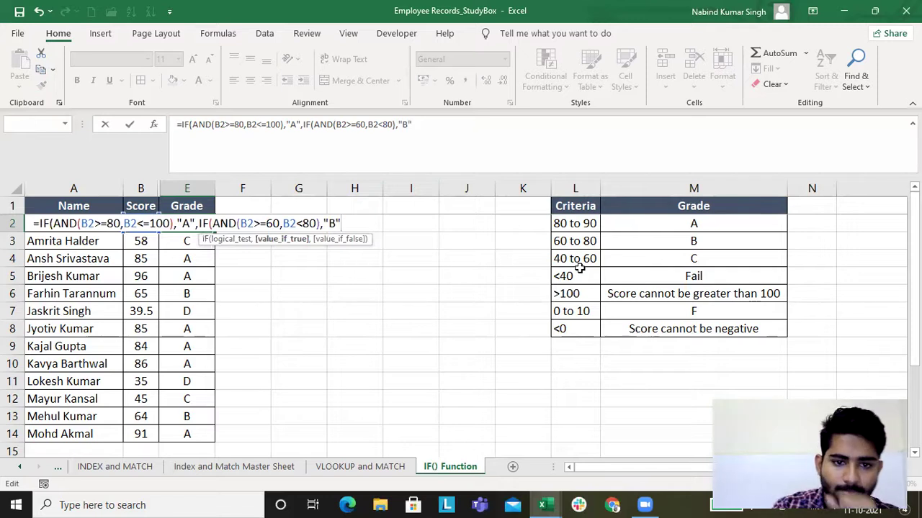
text(,)
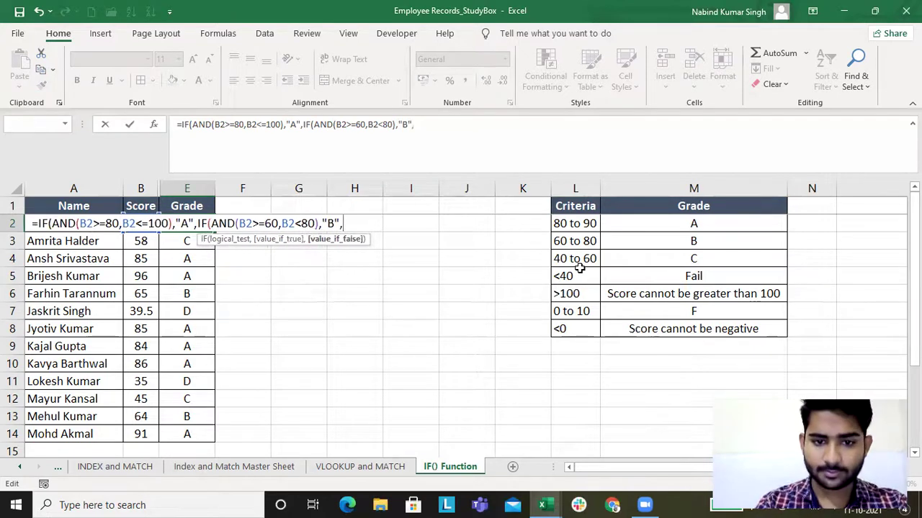
text(if)
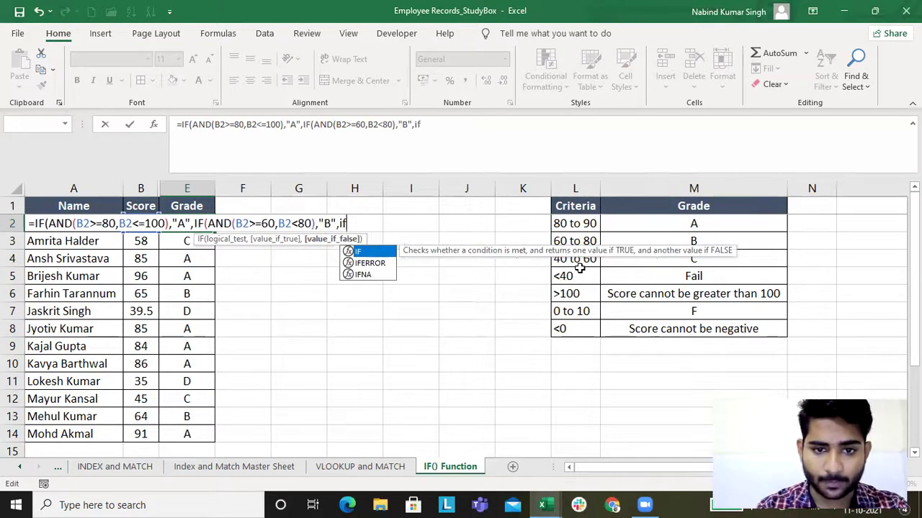
key(Tab)
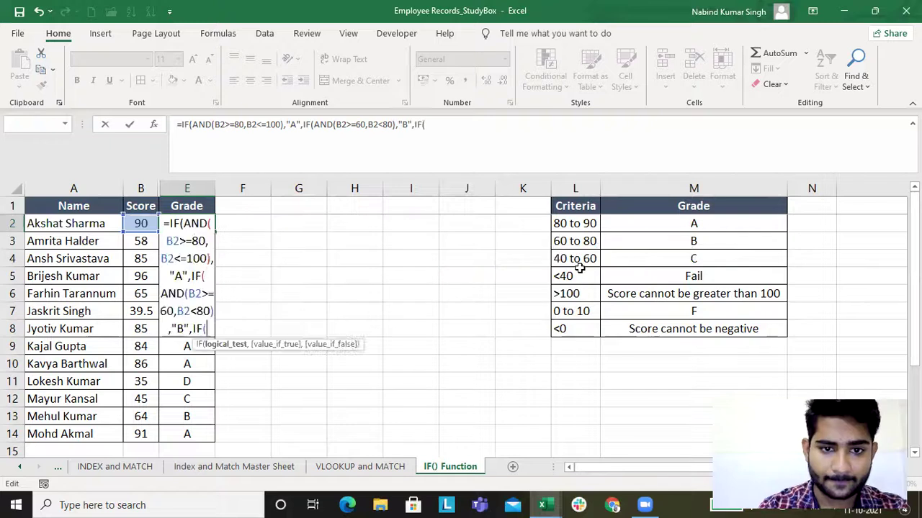
Add the third condition AND(B2>=40,B2<60) returning "C"
click(450, 123)
text(and)
key(Tab)
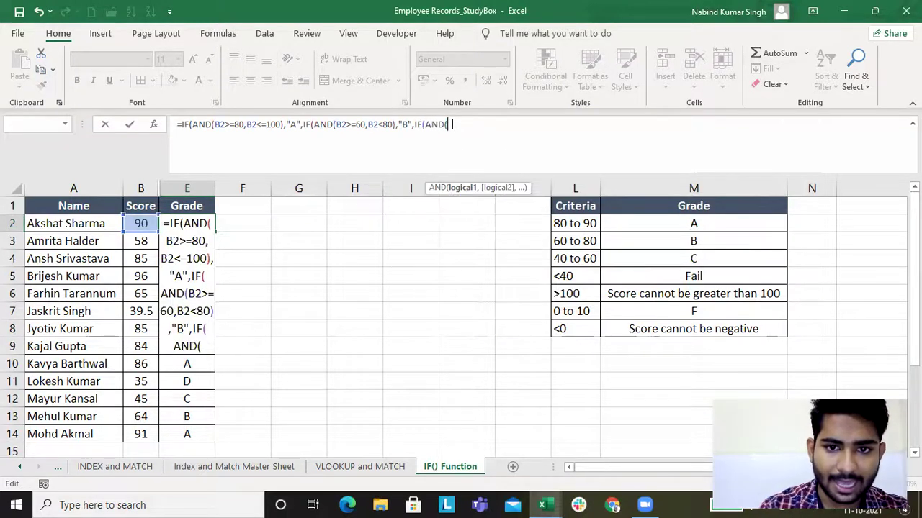
text(B)
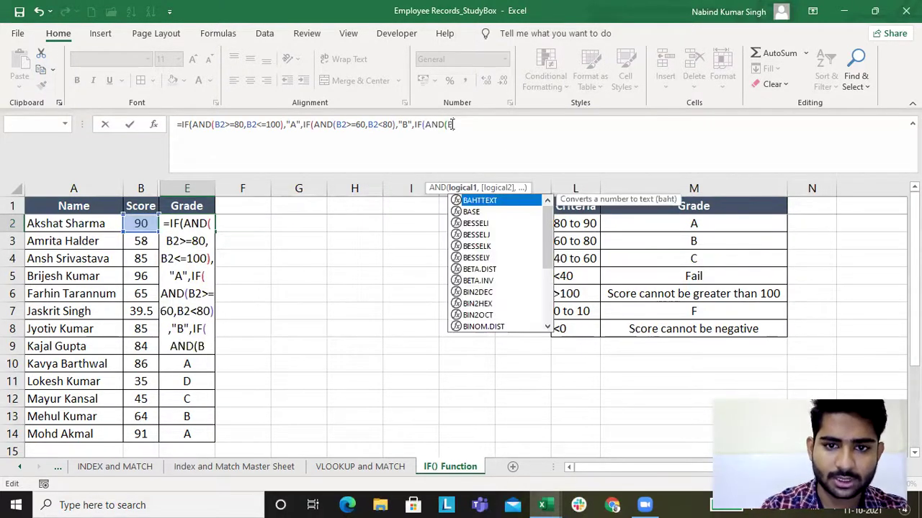
text(2>)
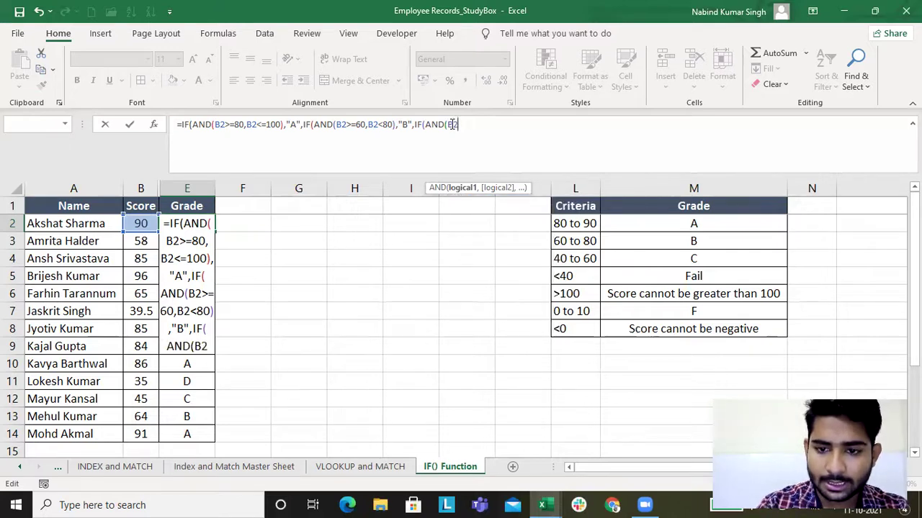
text(=)
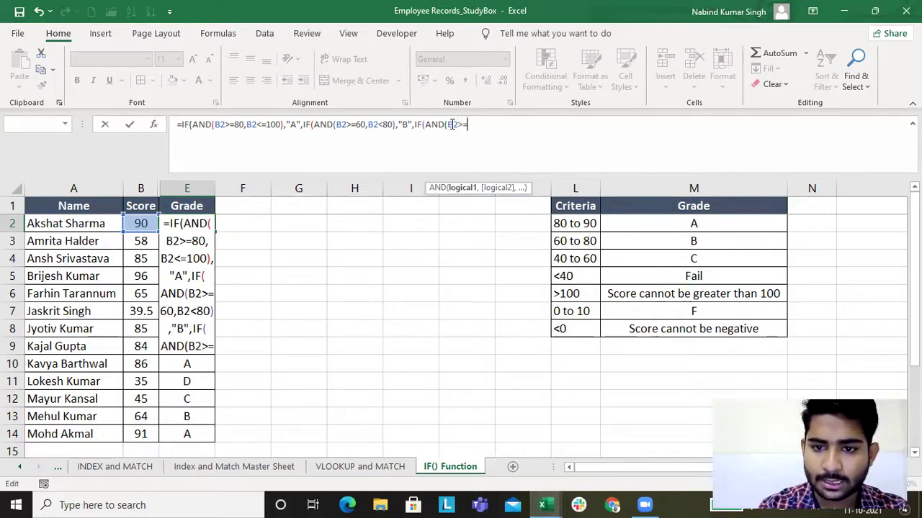
text(40)
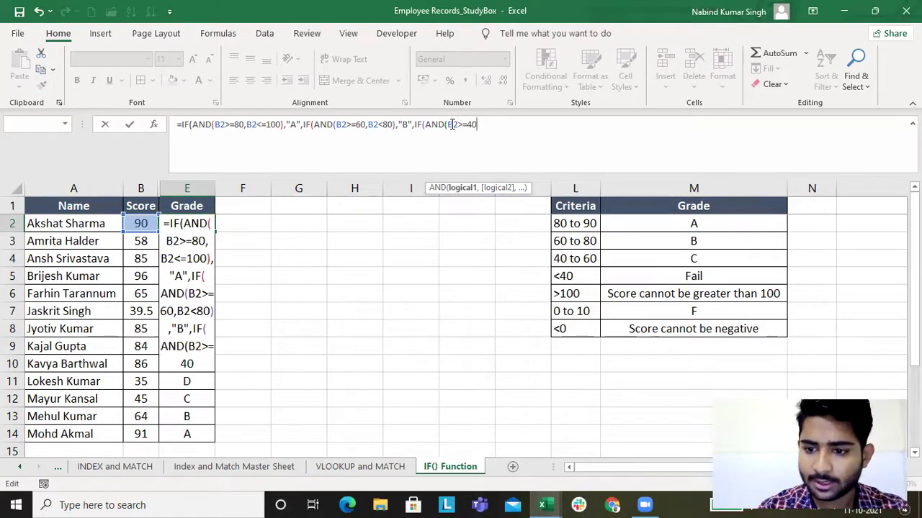
text(,)
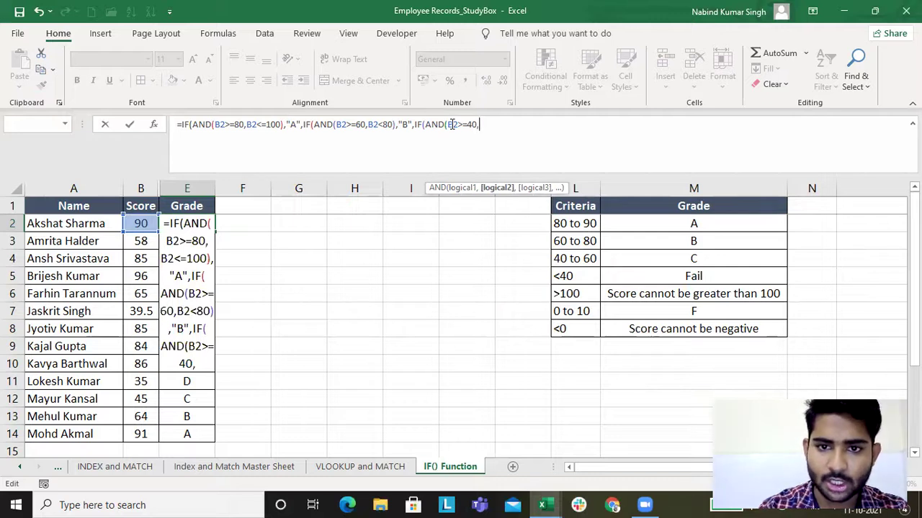
text(b2)
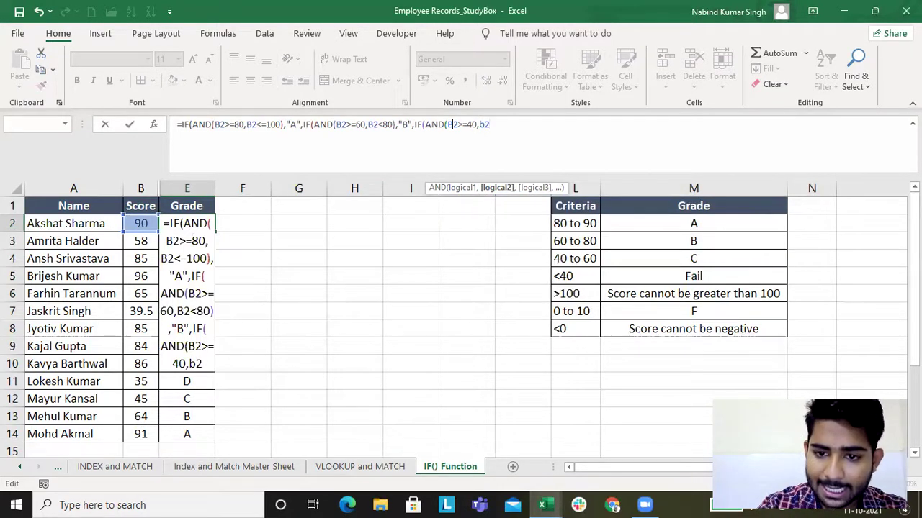
text(<)
text(60)
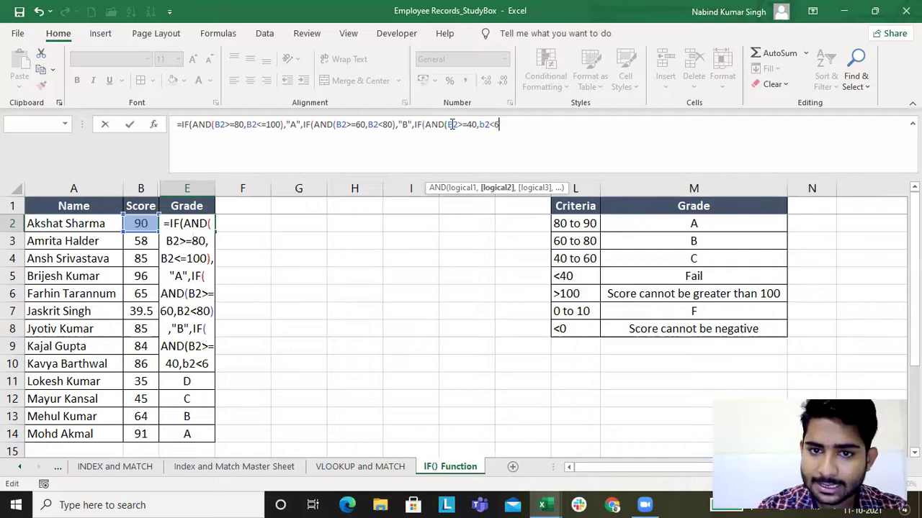
text(),1)
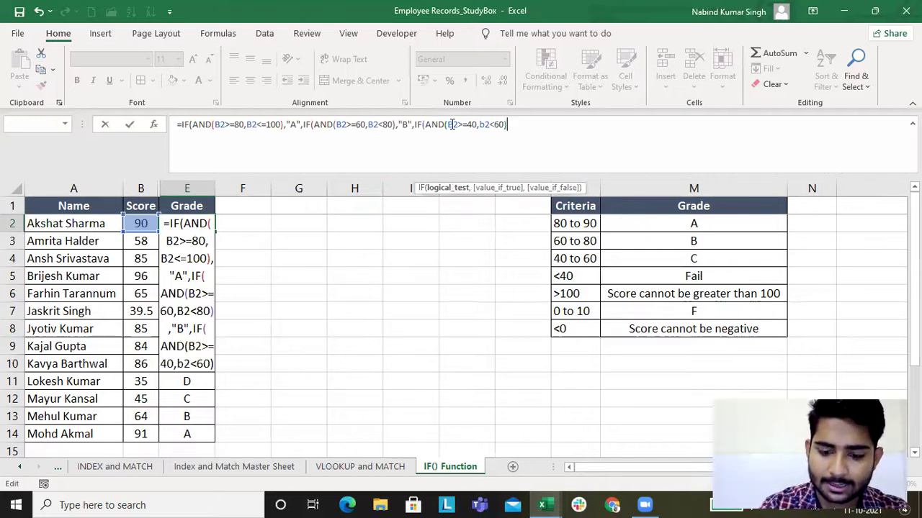
key(BackSpace)
text("C")
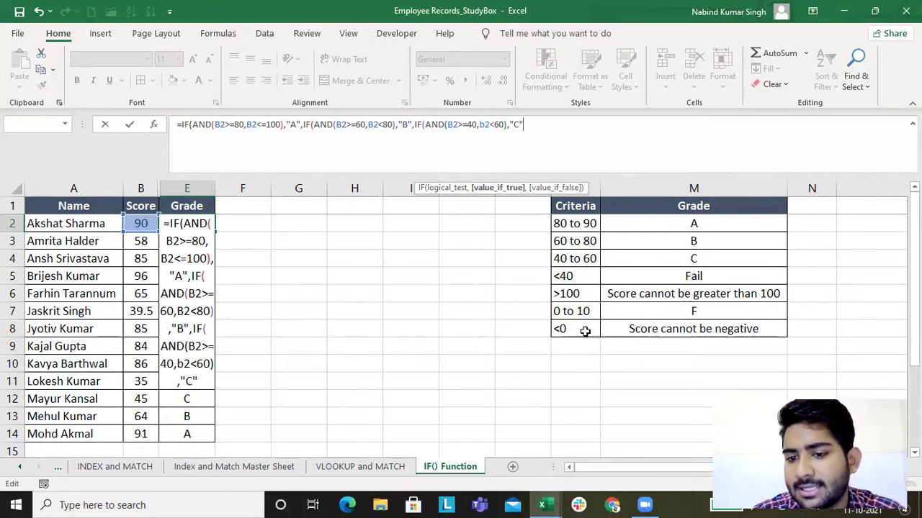
Add the over-100 and negative-score messages, the "Fail" fallback, and close the formula
text(,IF()
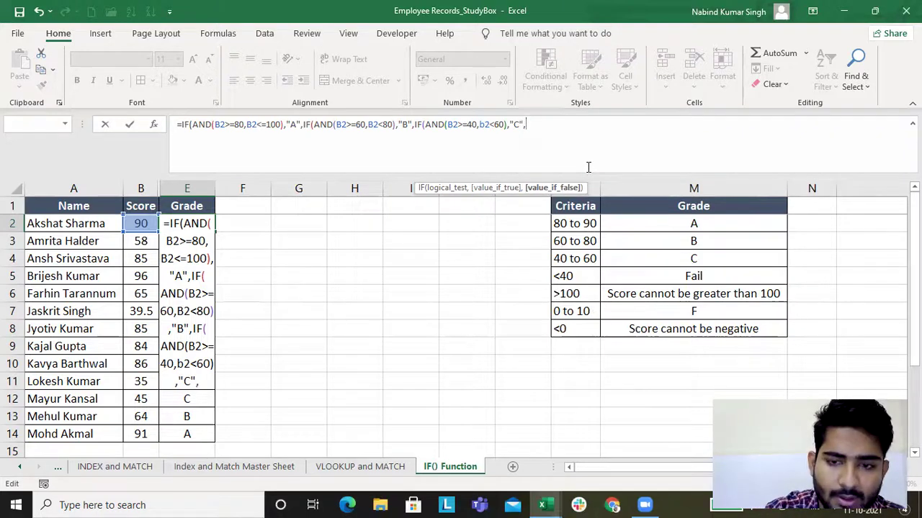
text(B2)
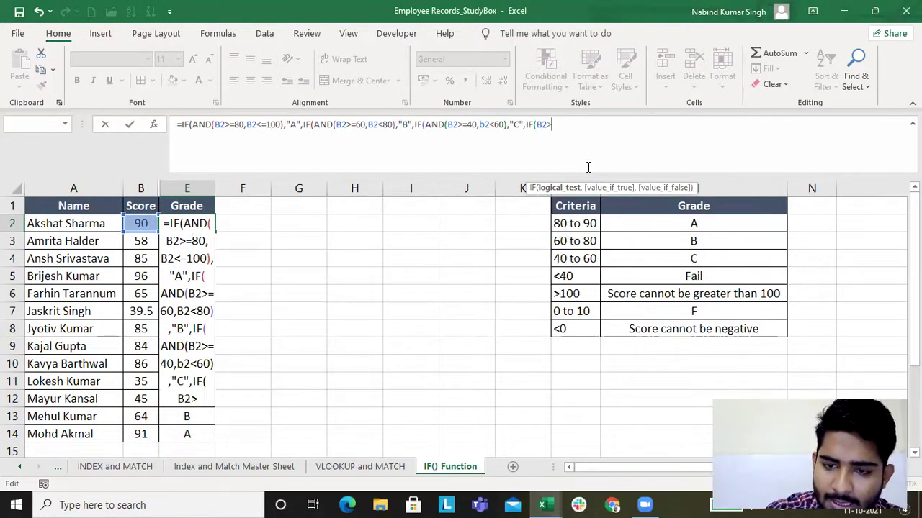
text(>100,)
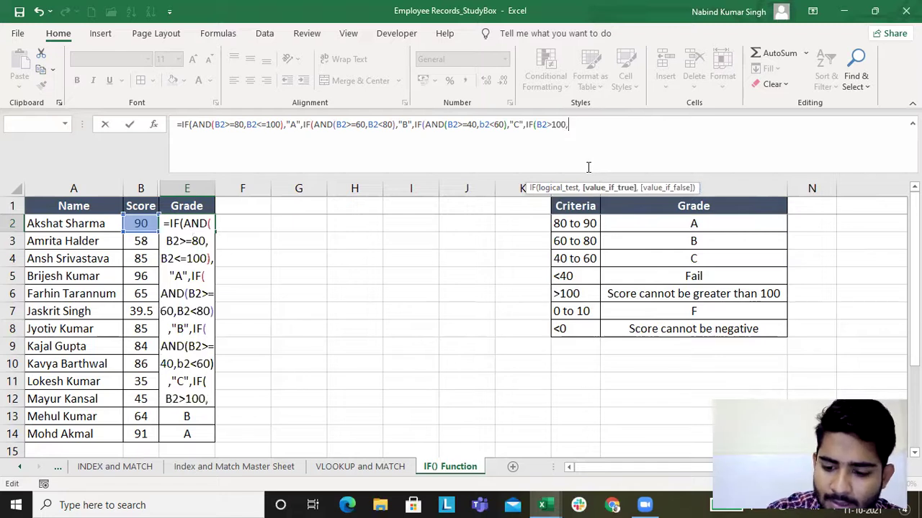
text(")
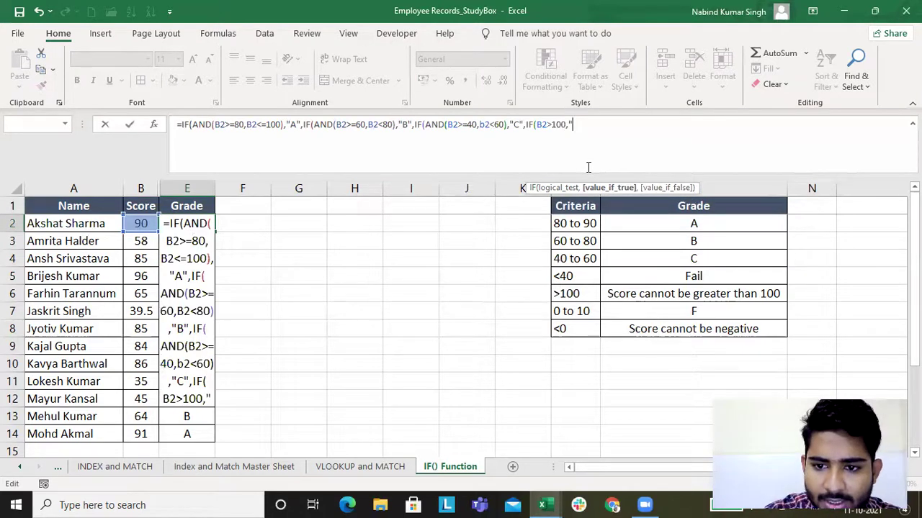
text(Score canno)
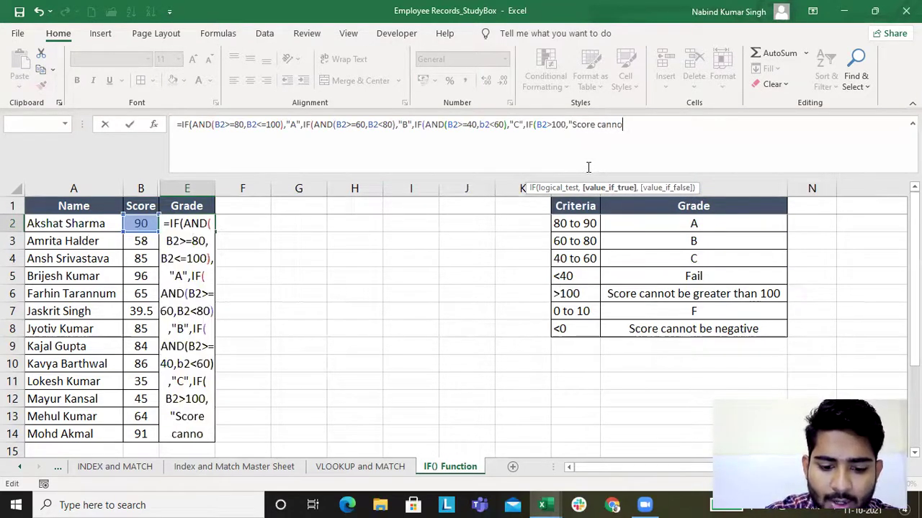
text(t be greater)
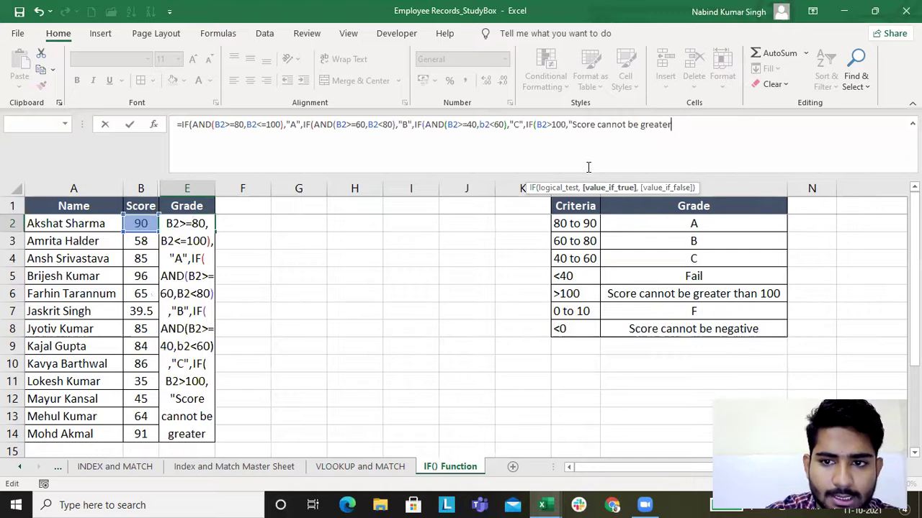
text( than 10)
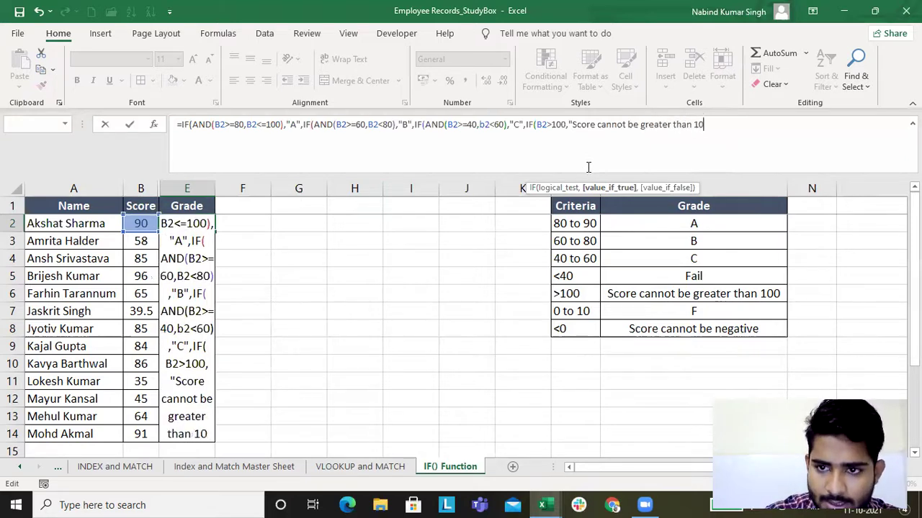
text(0")
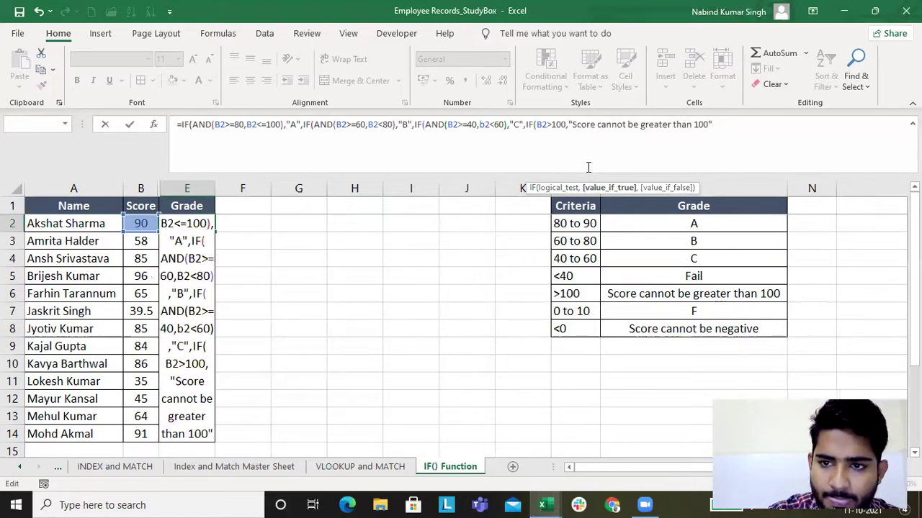
text(,IF()
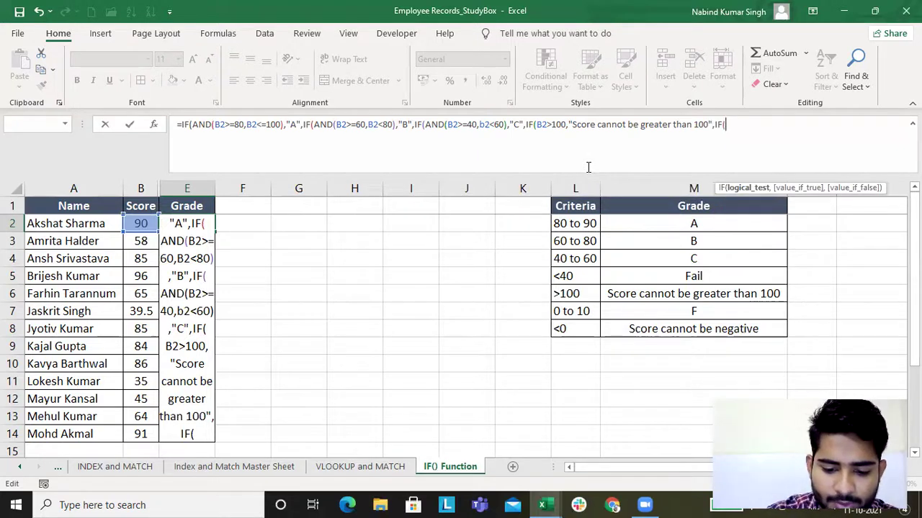
text(N)
key(BackSpace)
text(B2)
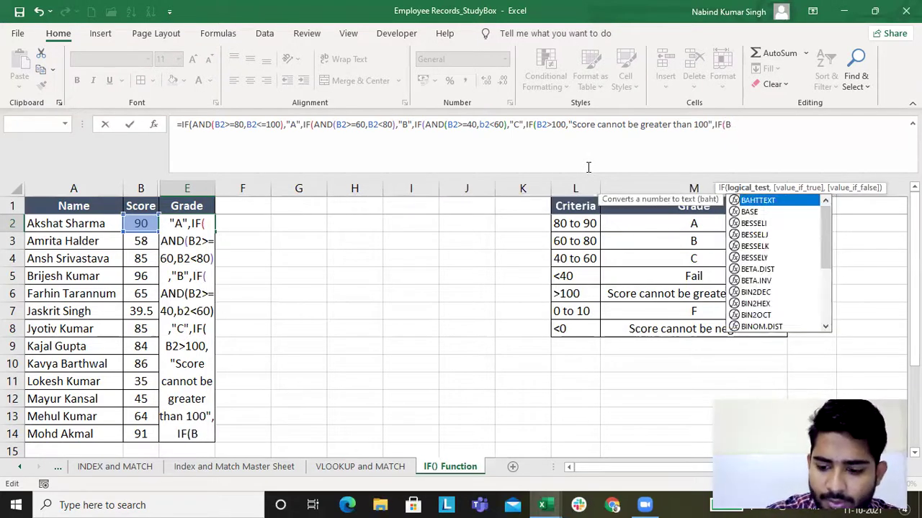
text(<)
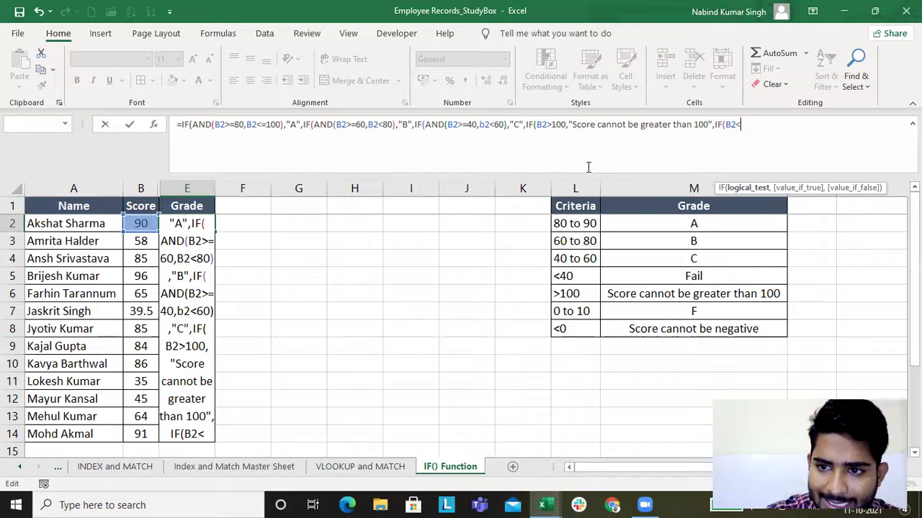
text(0,")
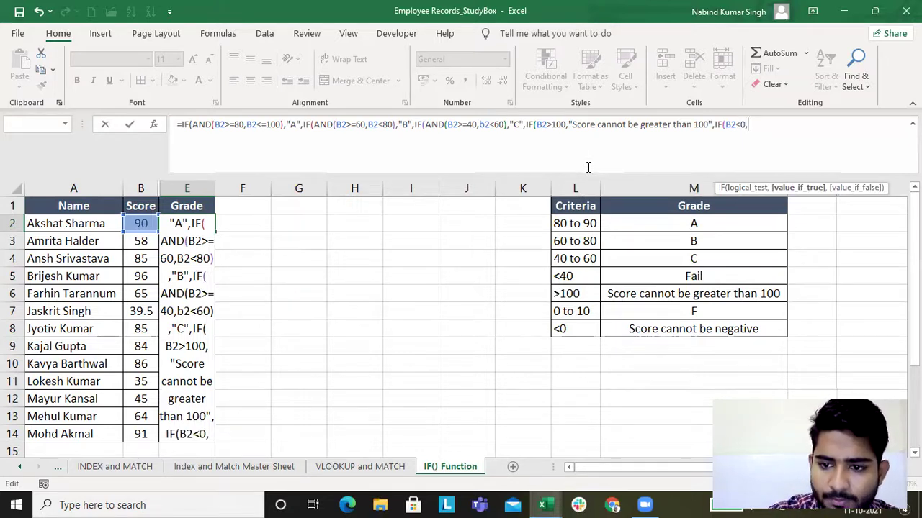
text(Score)
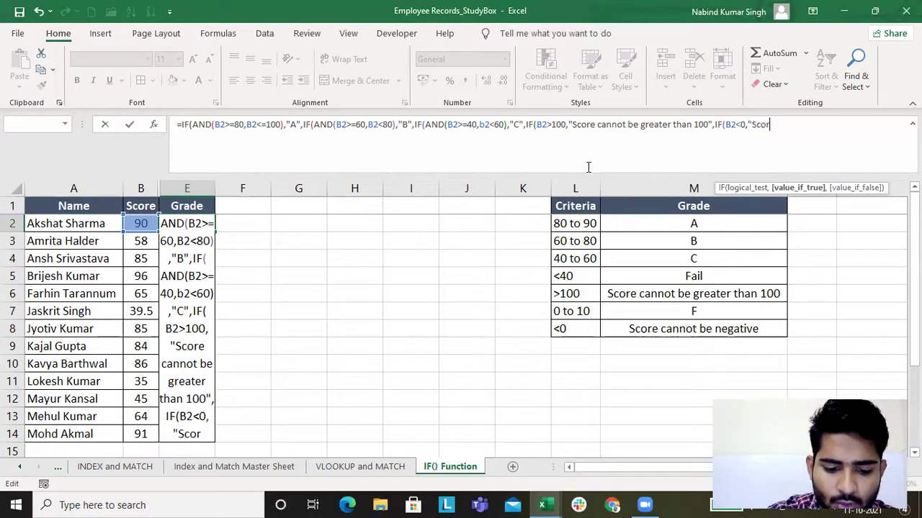
text( cann)
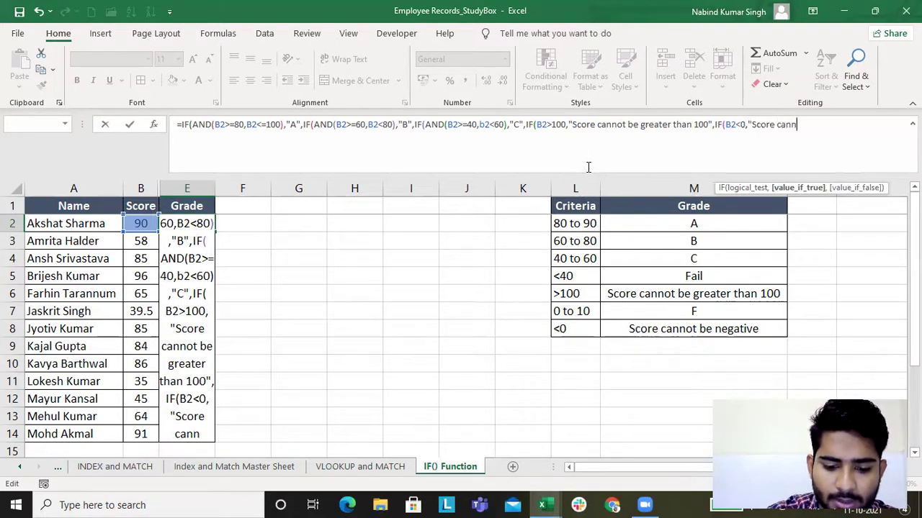
text(ot be negat)
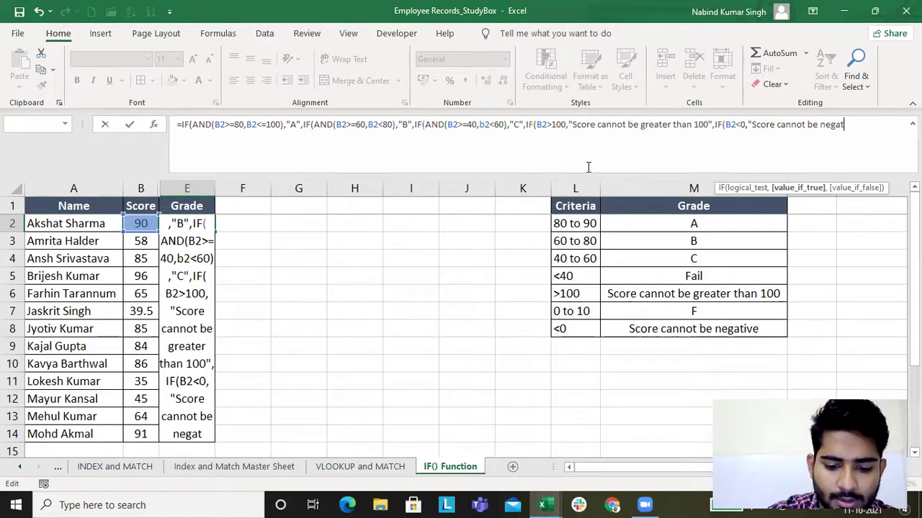
text(ive")
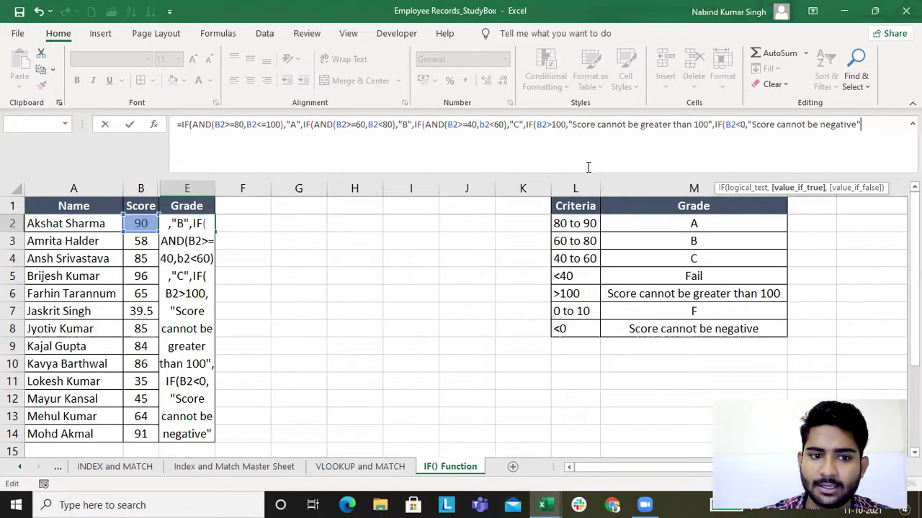
text(,)
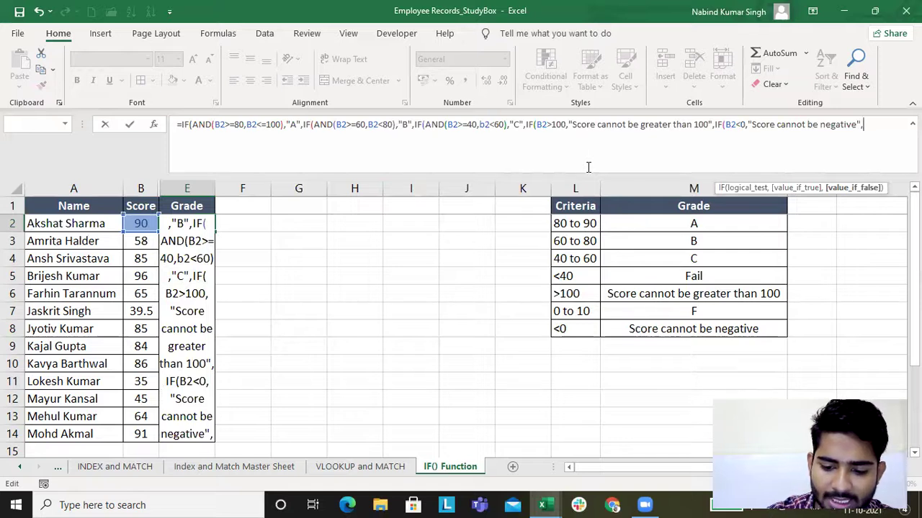
text("Fail")
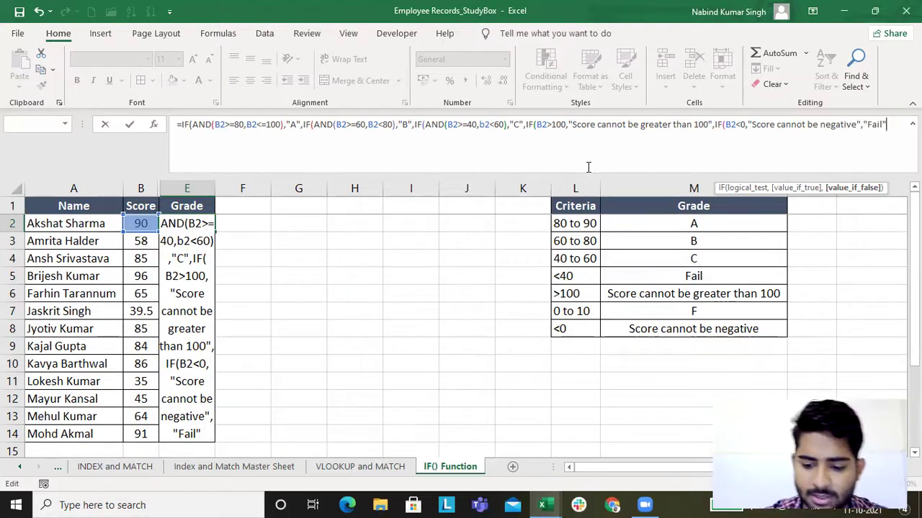
text())
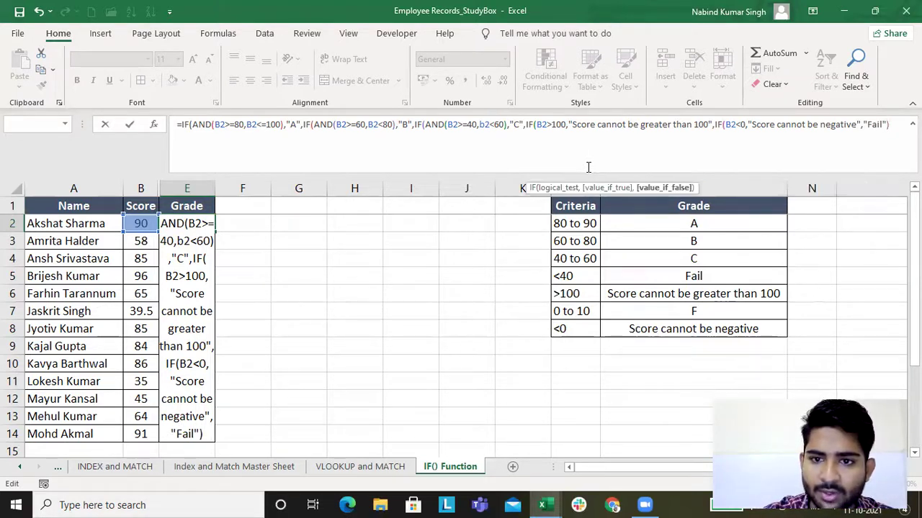
text())))
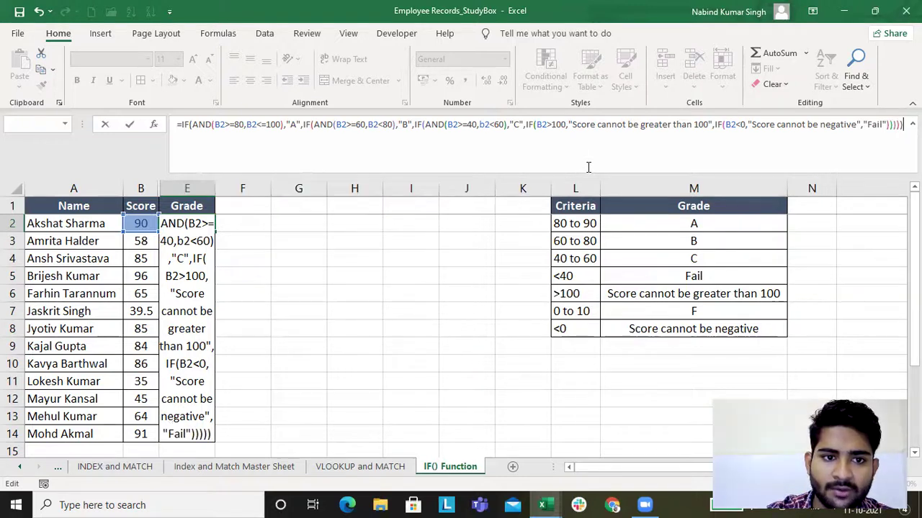
key(Return)
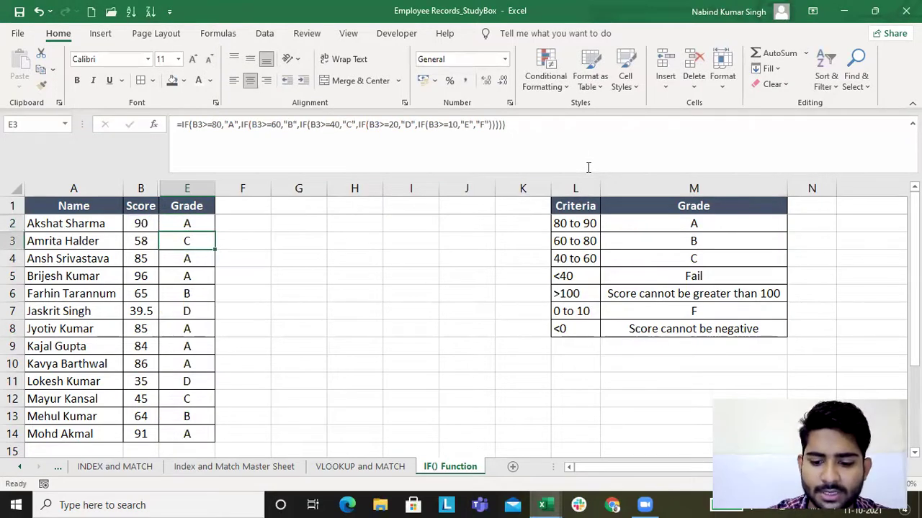
Copy the grade formula from E2 down to E14
key(Up)
key(ctrl+shift+Down)
key(ctrl+d)
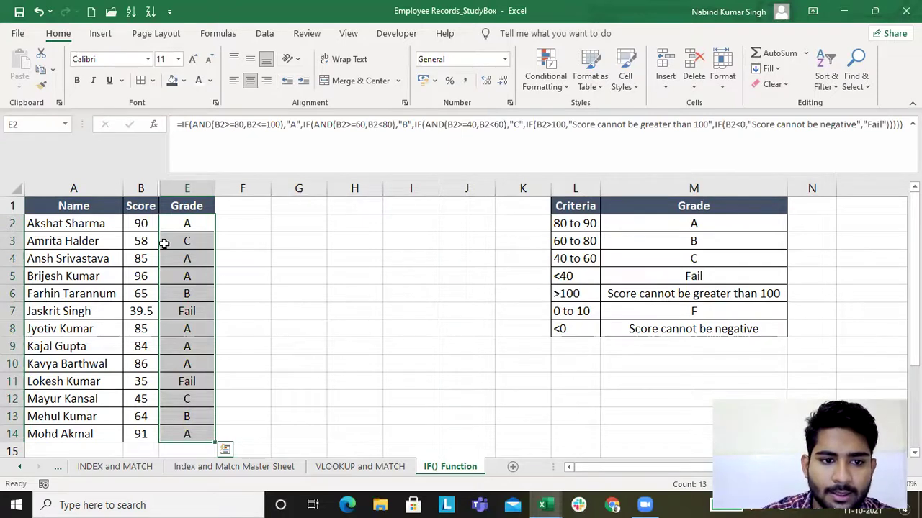
Enter 105 in B2 and auto-fit column E to the long message
click(141, 224)
text(105)
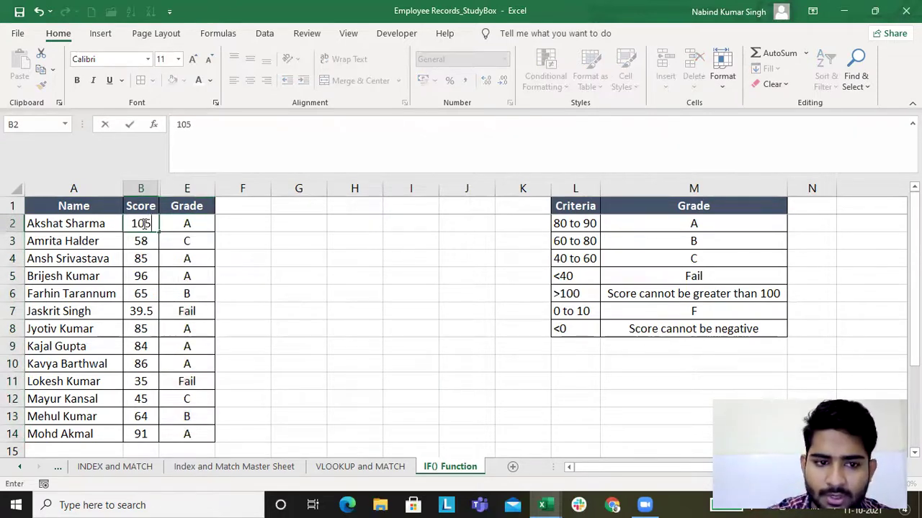
key(Return)
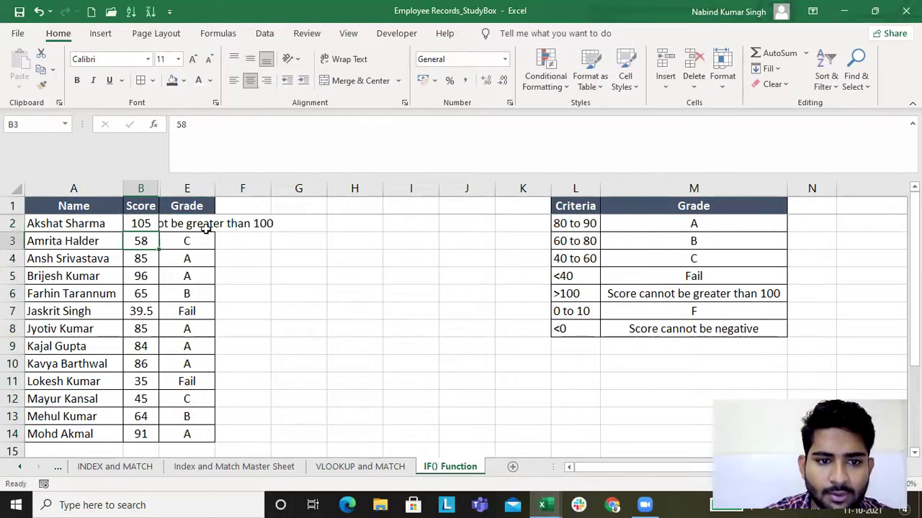
double_click(215, 188)
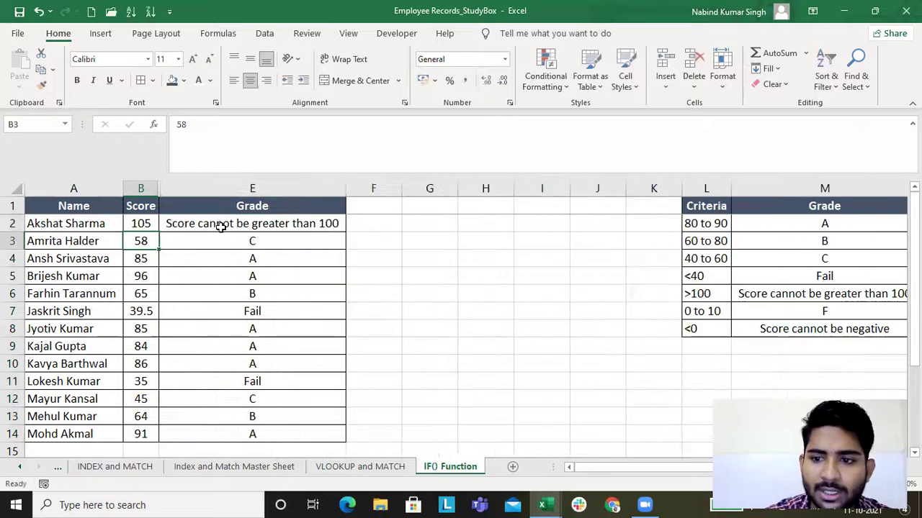
Try scores -5, -10 and 30 in B2, then undo back to 105
click(141, 224)
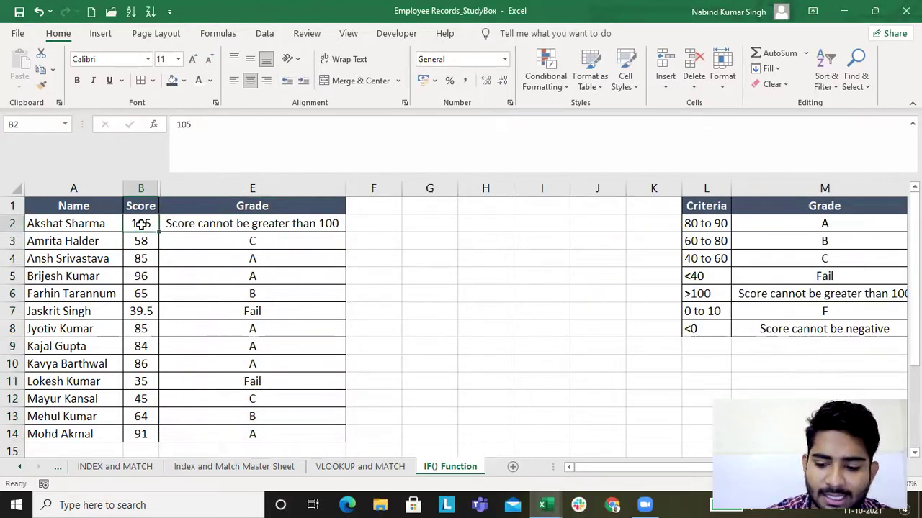
text(-5)
key(Return)
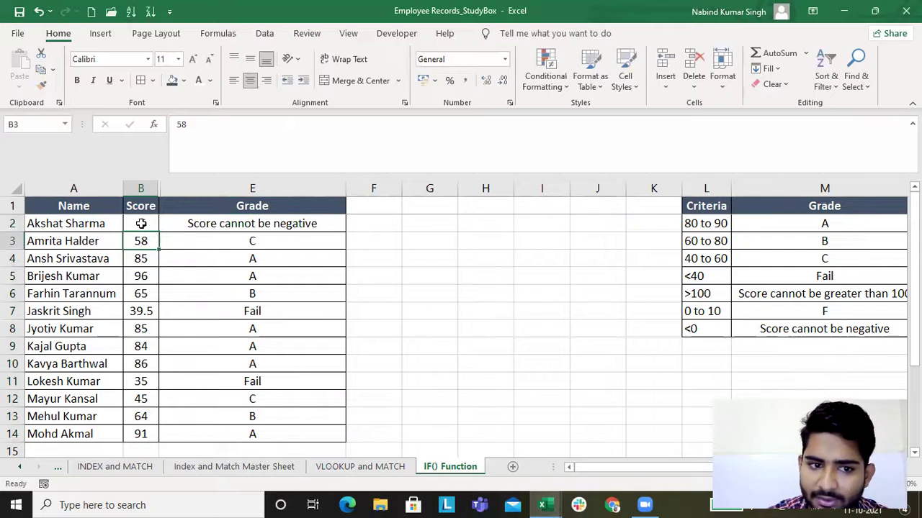
click(141, 224)
text(-10)
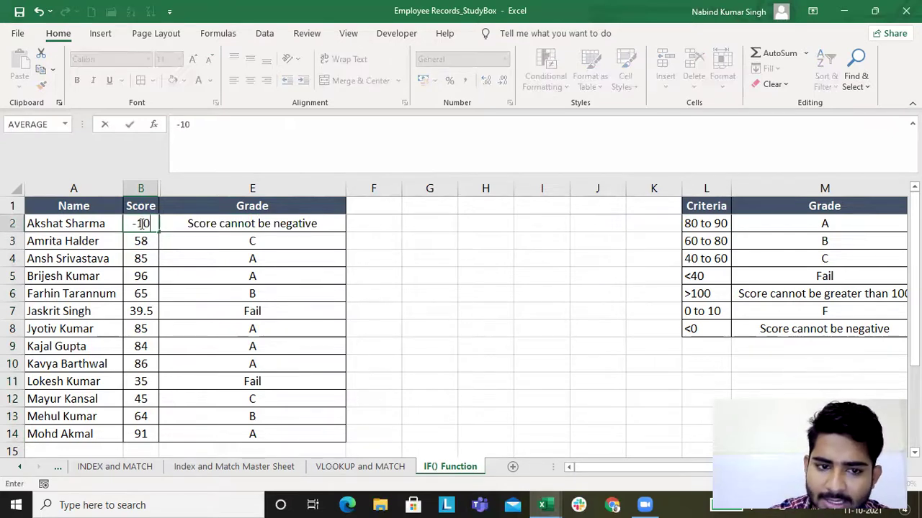
key(Return)
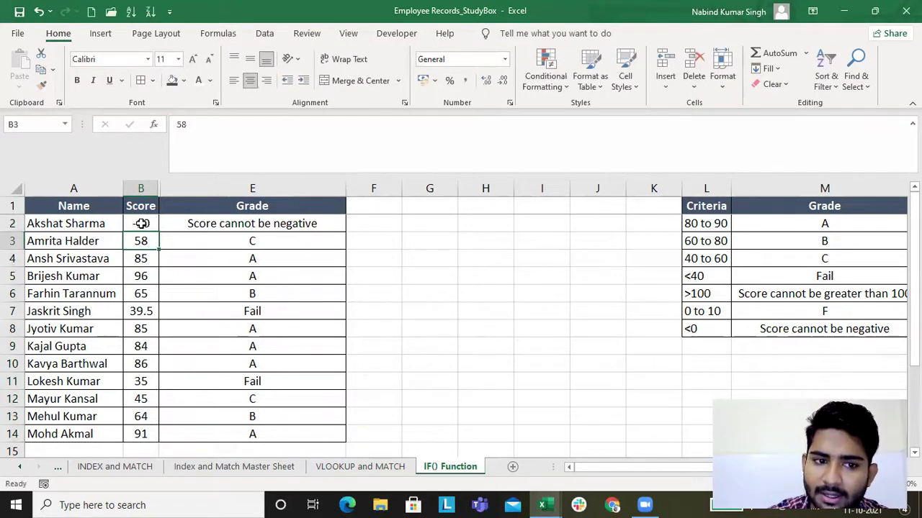
click(141, 224)
text(30)
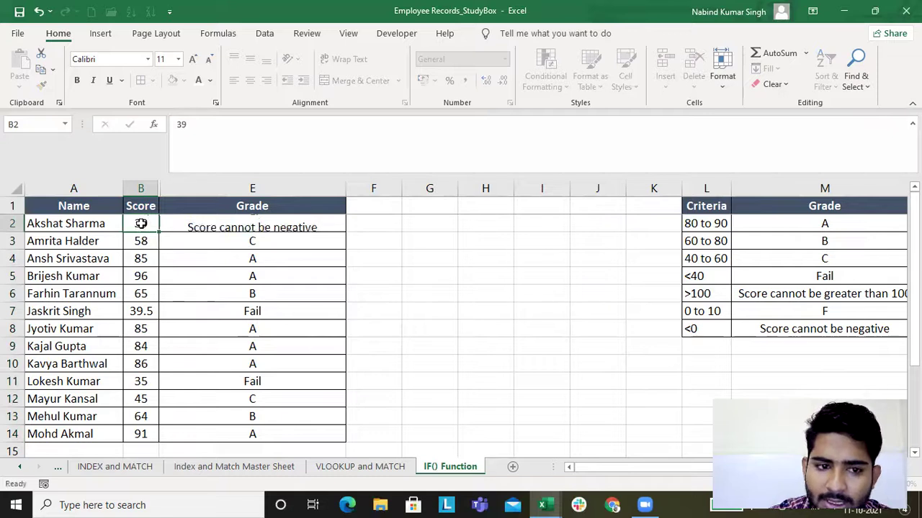
key(Return)
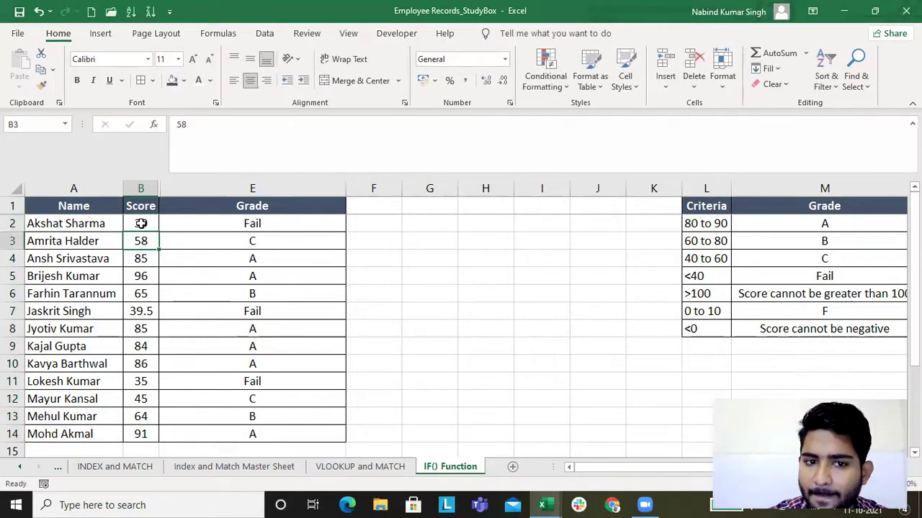
key(ctrl+z)
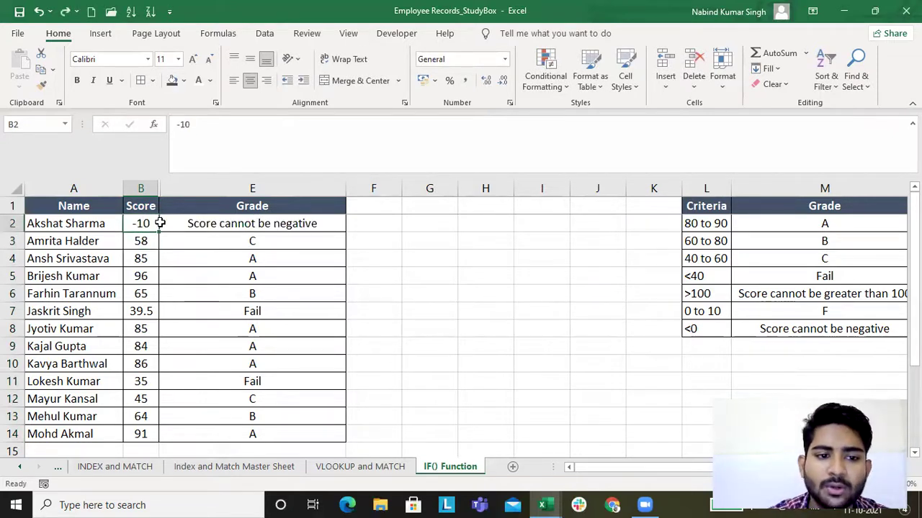
key(ctrl+z)
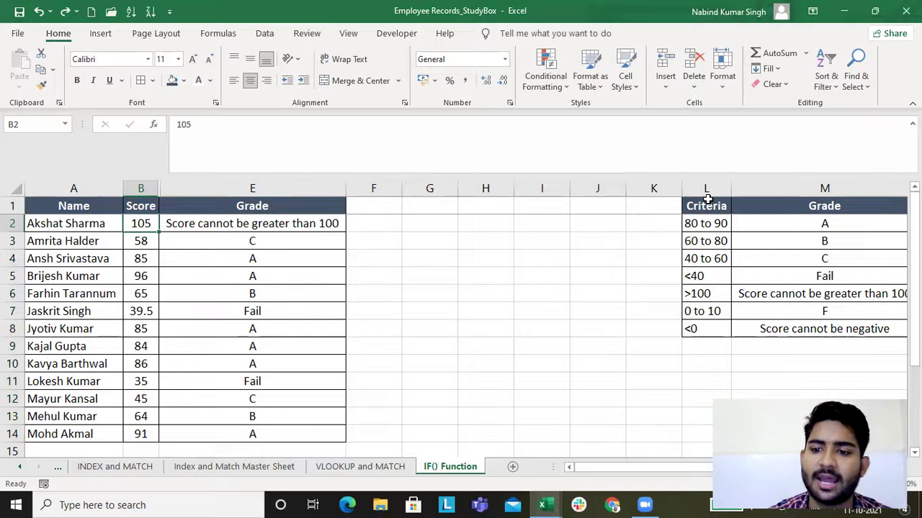
Move the criteria table from L1:M8 one column left to K1:L8
click(707, 200)
key(ctrl+a)
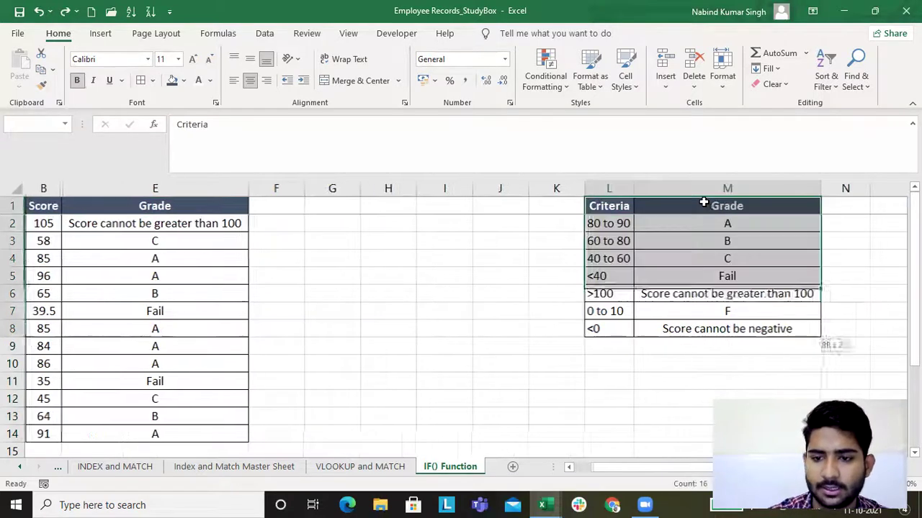
key(ctrl+x)
key(Left)
key(Return)
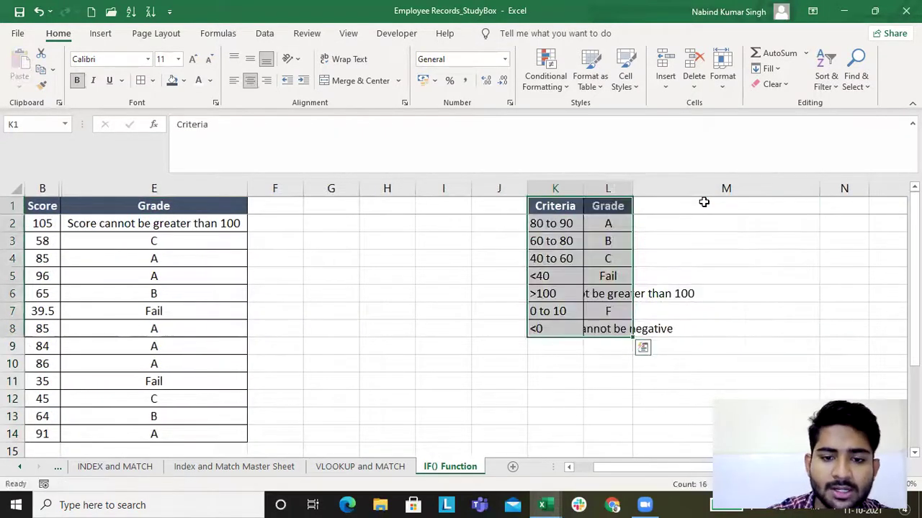
Auto-fit column L to its grade texts and widen column E to 58.29
key(alt+h)
key(o)
key(i)
key(Left)
key(Left)
key(Left)
key(Left)
key(Left)
key(Left)
key(Left)
key(Left)
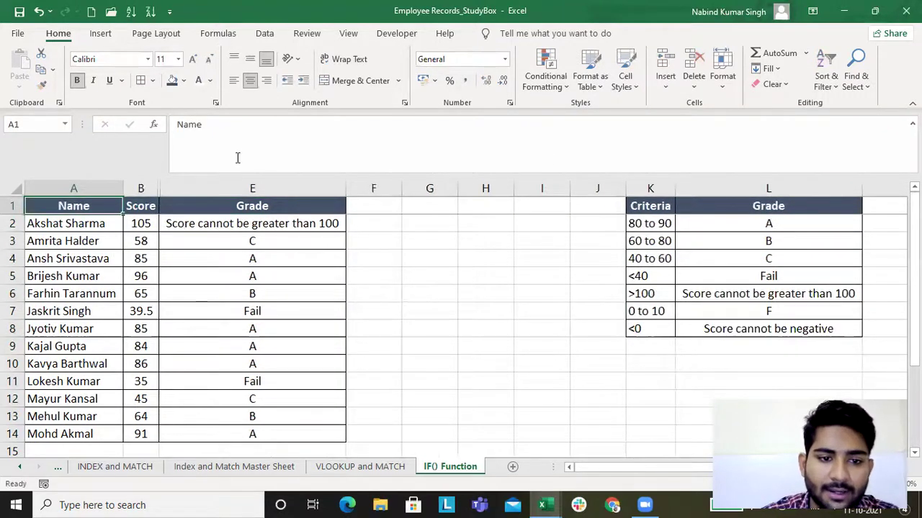
drag(346, 188, 521, 202)
double_click(305, 224)
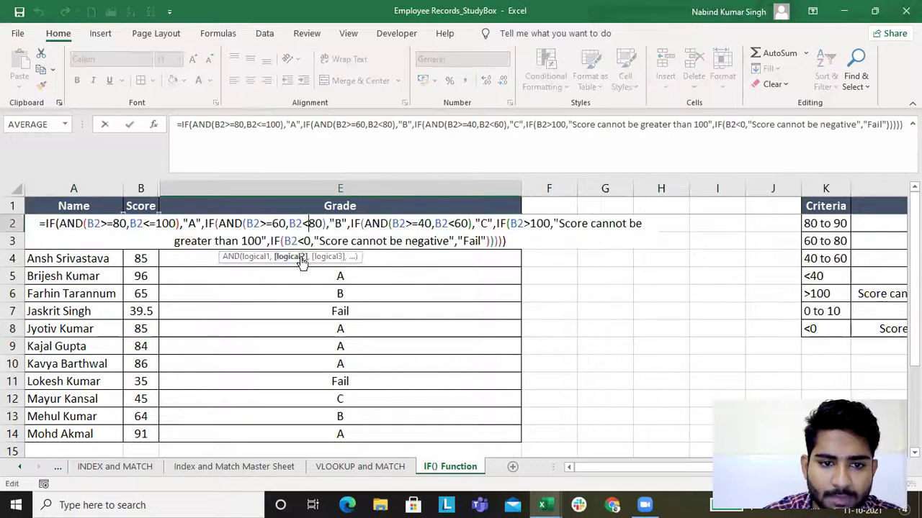
click(62, 225)
drag(63, 225, 181, 223)
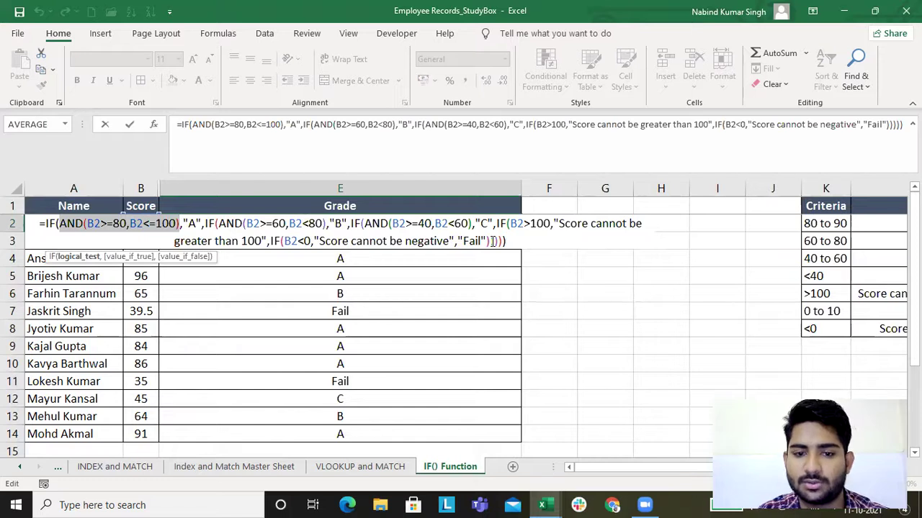
key(ctrl+Return)
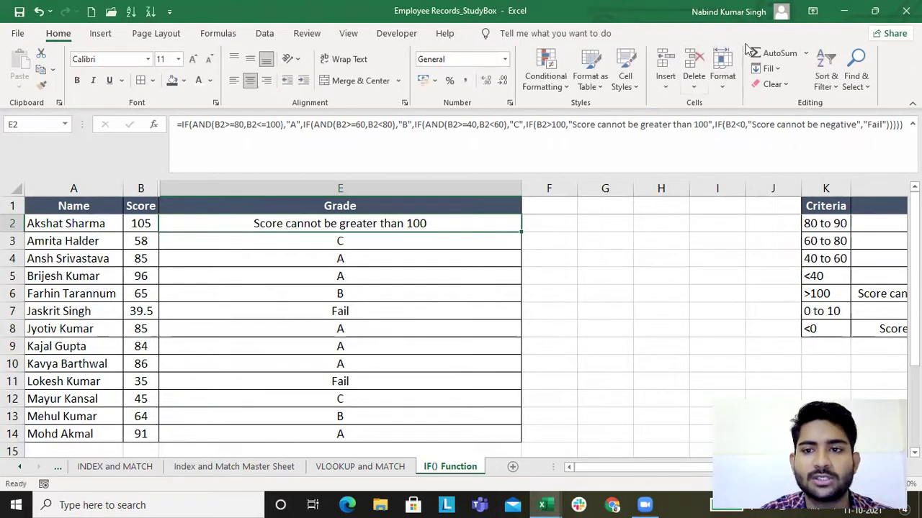